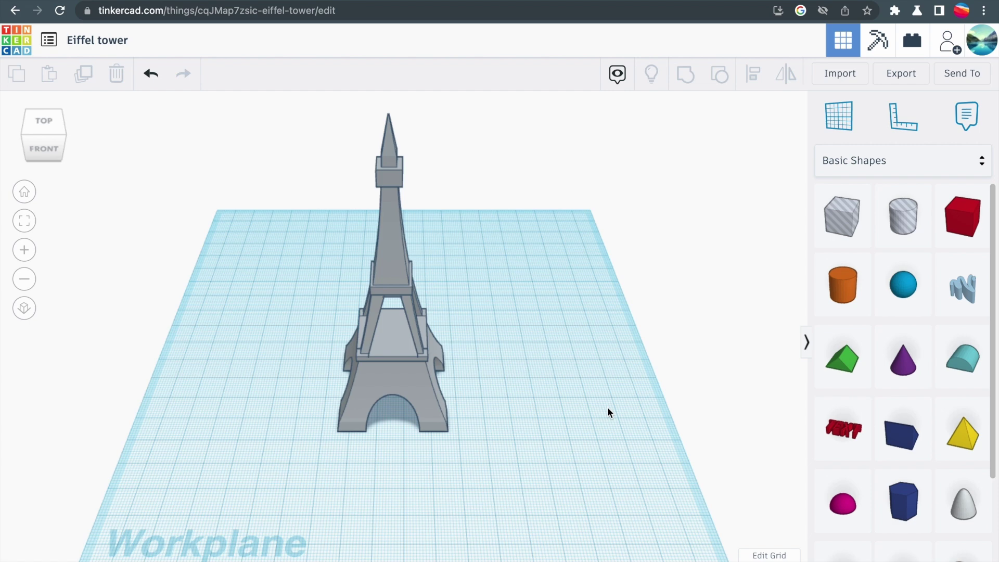
Move the Eiffel tower model toward the back right corner of the workplane.
{"action": "mouse_move", "coordinate": [446, 378]}
{"action": "left_mouse_down"}
{"action": "mouse_move", "coordinate": [473, 359]}
{"action": "mouse_move", "coordinate": [903, 449]}
{"action": "left_mouse_up"}
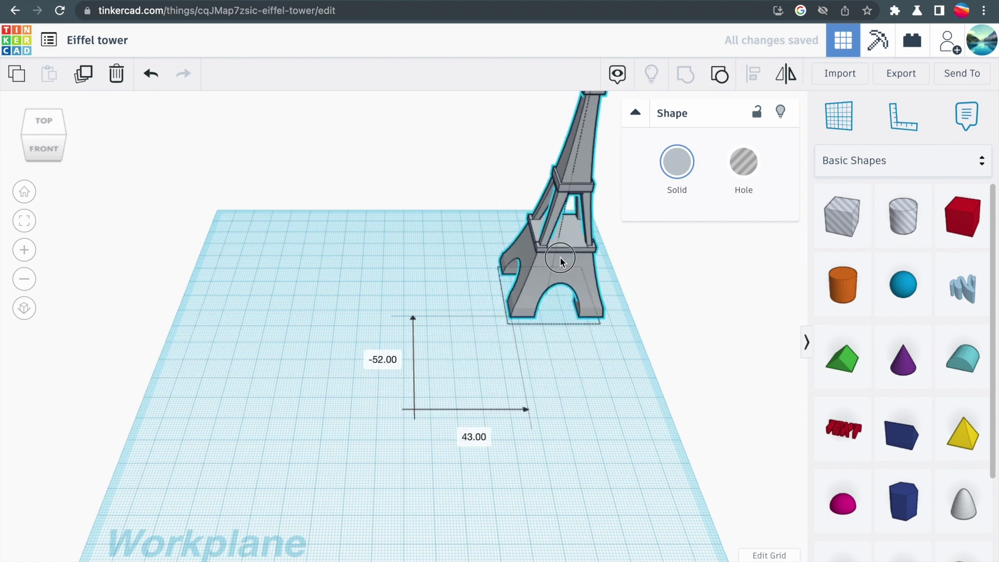
Place a pyramid left of the tower and stretch it up to about 90 height.
{"action": "mouse_move", "coordinate": [962, 432]}
{"action": "left_mouse_down"}
{"action": "mouse_move", "coordinate": [498, 437]}
{"action": "mouse_move", "coordinate": [357, 351]}
{"action": "left_mouse_up"}
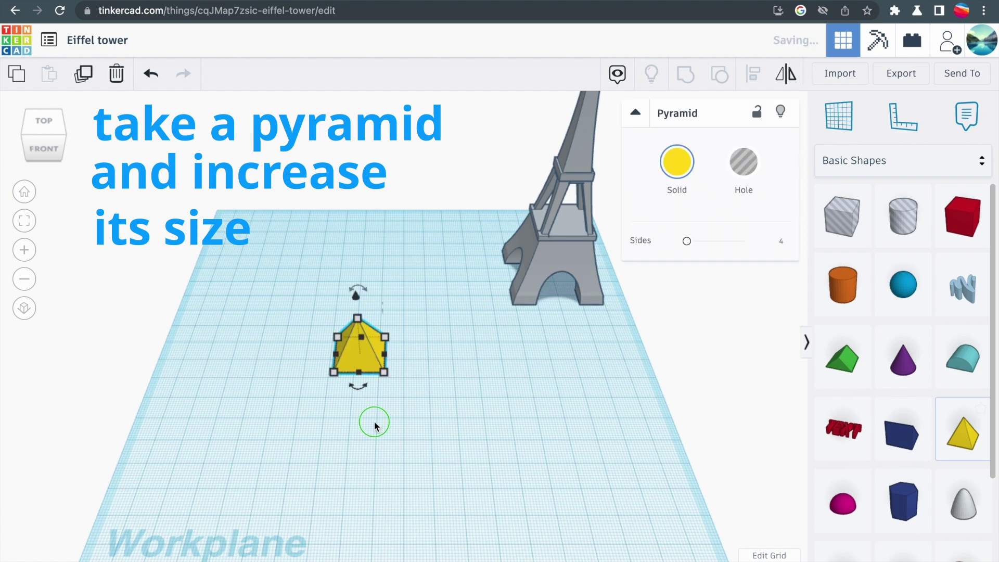
{"action": "right_click_drag", "start_coordinate": [374, 419], "coordinate": [384, 382]}
{"action": "left_click", "coordinate": [361, 414]}
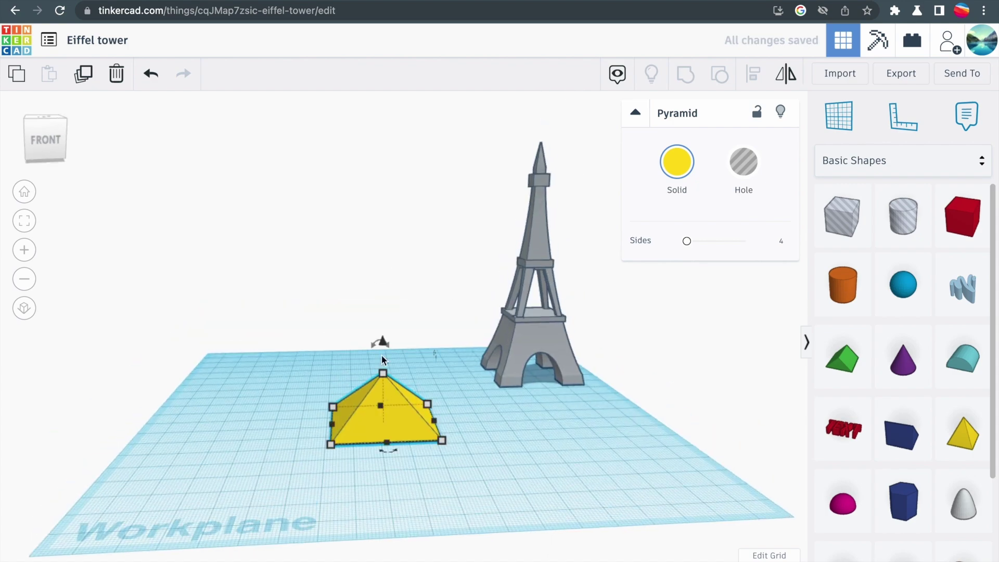
{"action": "left_click_drag", "start_coordinate": [379, 312], "coordinate": [380, 185]}
{"action": "left_click", "coordinate": [522, 421]}
{"action": "right_click_drag", "start_coordinate": [425, 447], "coordinate": [448, 437]}
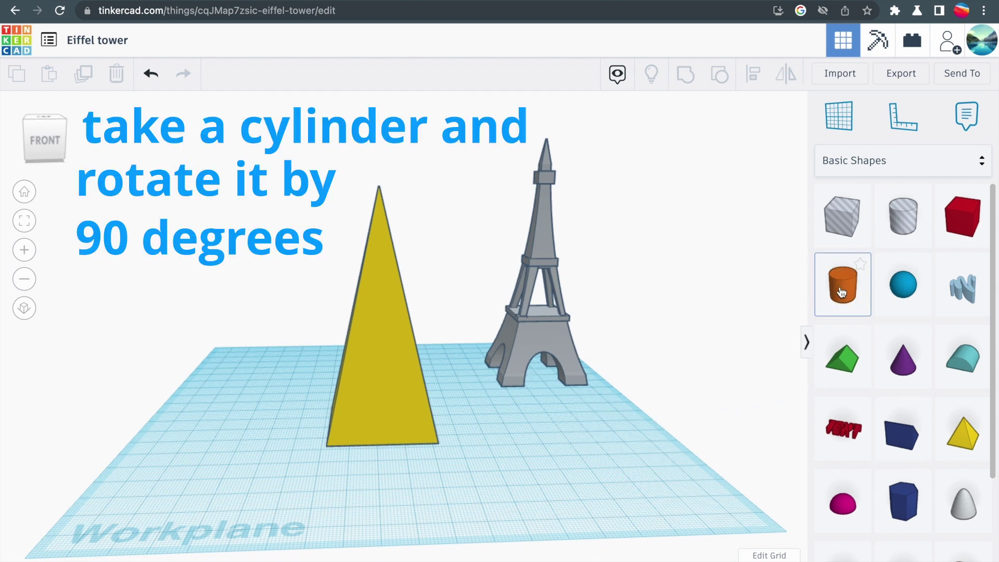
Add a 64-sided cylinder rotated 90° near the tower, make it a hole, and stretch it taller.
{"action": "left_click", "coordinate": [538, 425]}
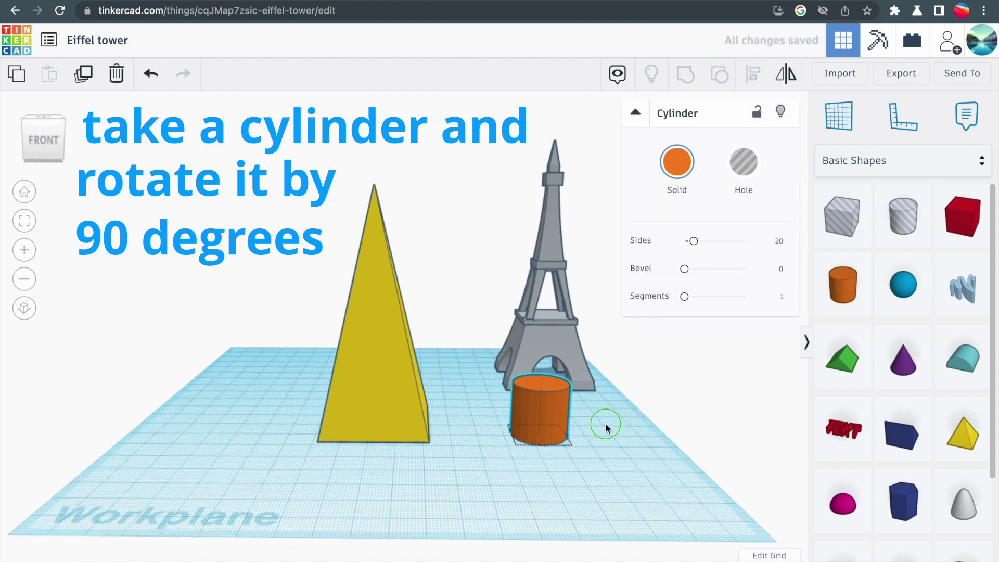
{"action": "mouse_move", "coordinate": [602, 424]}
{"action": "right_mouse_down"}
{"action": "mouse_move", "coordinate": [521, 427]}
{"action": "mouse_move", "coordinate": [434, 403]}
{"action": "right_mouse_up"}
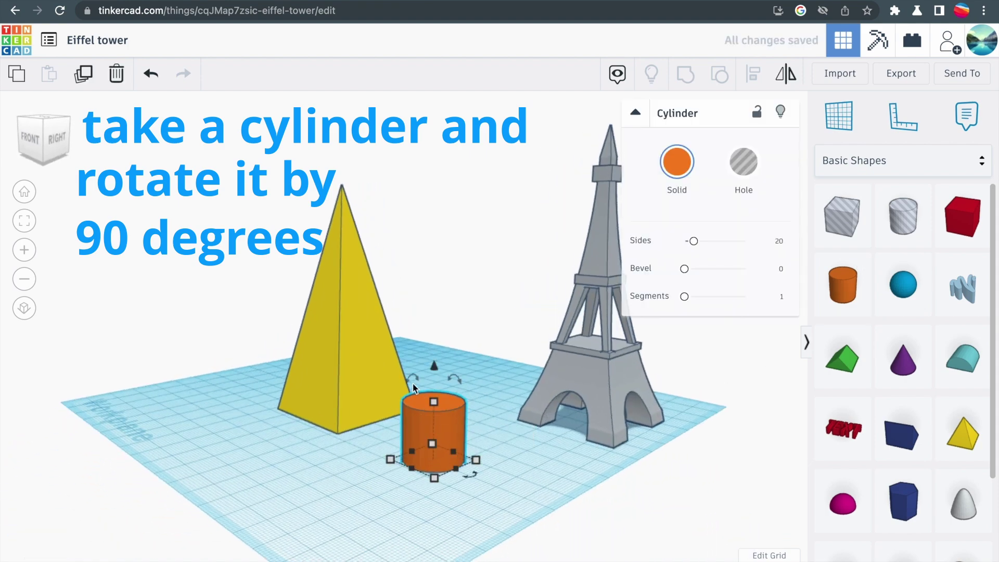
{"action": "mouse_move", "coordinate": [530, 341]}
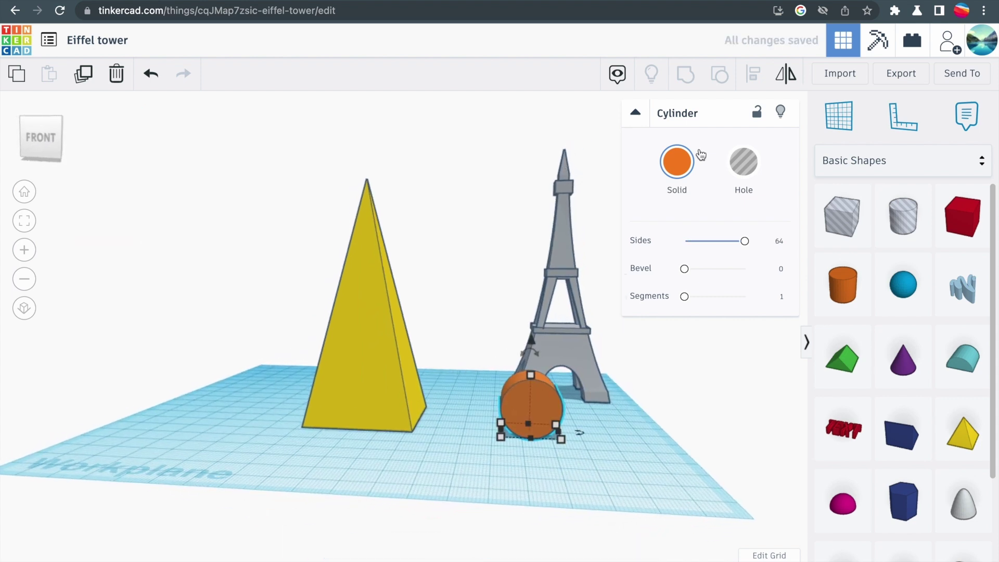
{"action": "left_click", "coordinate": [745, 162]}
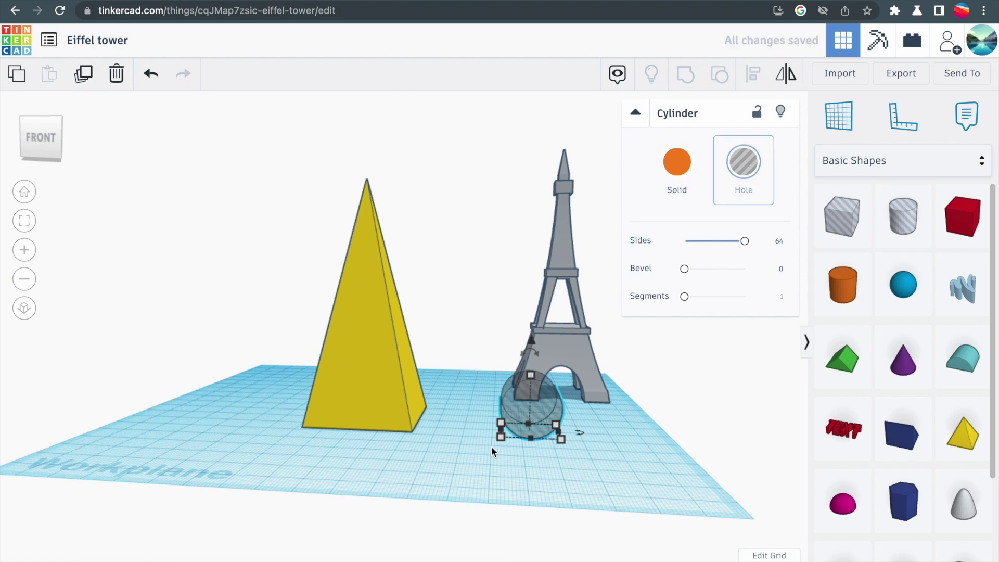
{"action": "mouse_move", "coordinate": [530, 376]}
{"action": "left_mouse_down"}
{"action": "mouse_move", "coordinate": [549, 163]}
{"action": "mouse_move", "coordinate": [537, 156]}
{"action": "left_mouse_up"}
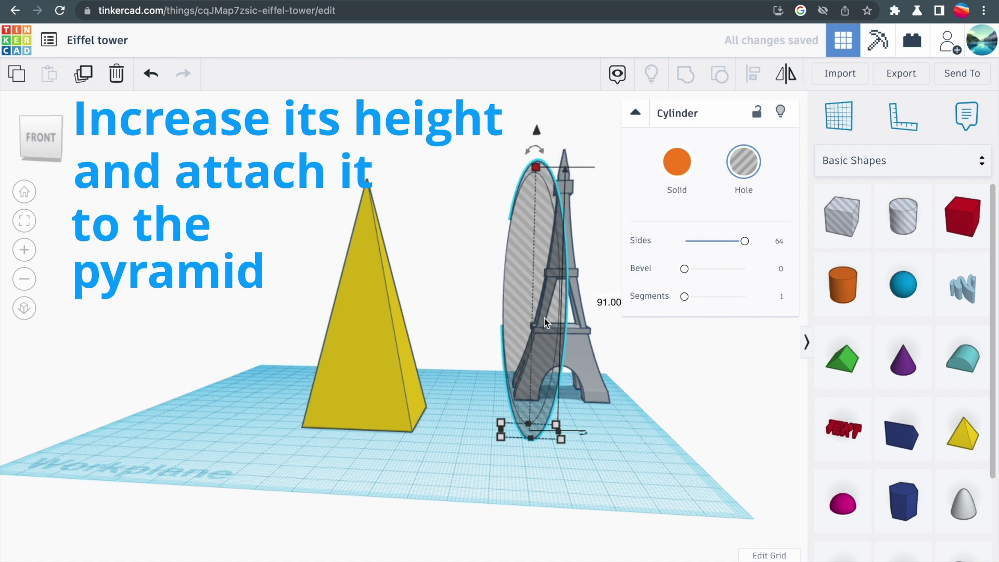
Position the hole cylinder against the pyramid's side, tilt it slightly, and enlarge it.
{"action": "left_click_drag", "start_coordinate": [544, 317], "coordinate": [411, 315]}
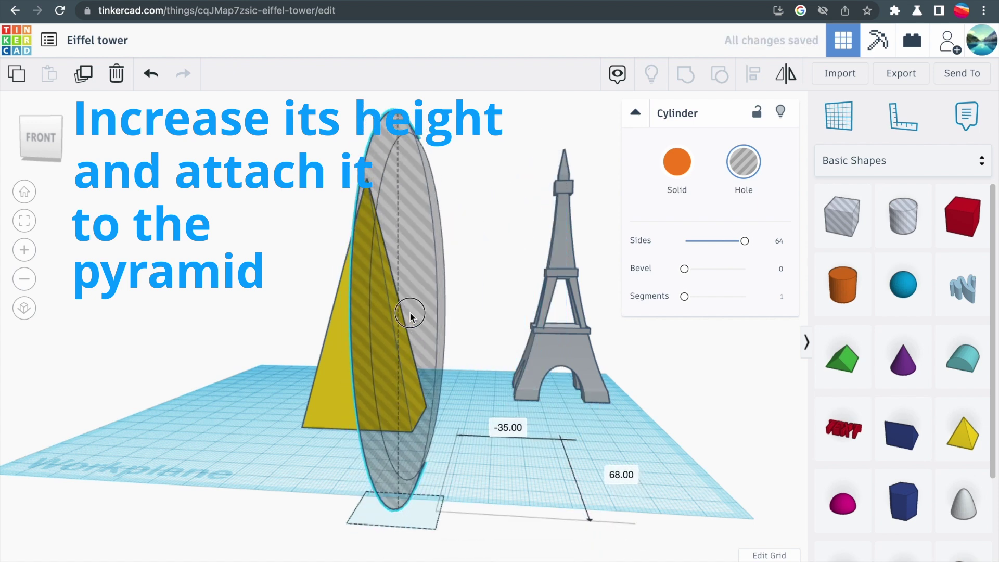
{"action": "left_click_drag", "start_coordinate": [412, 315], "coordinate": [405, 334]}
{"action": "scroll", "coordinate": [542, 316], "scroll_direction": "up", "scroll_amount": 2}
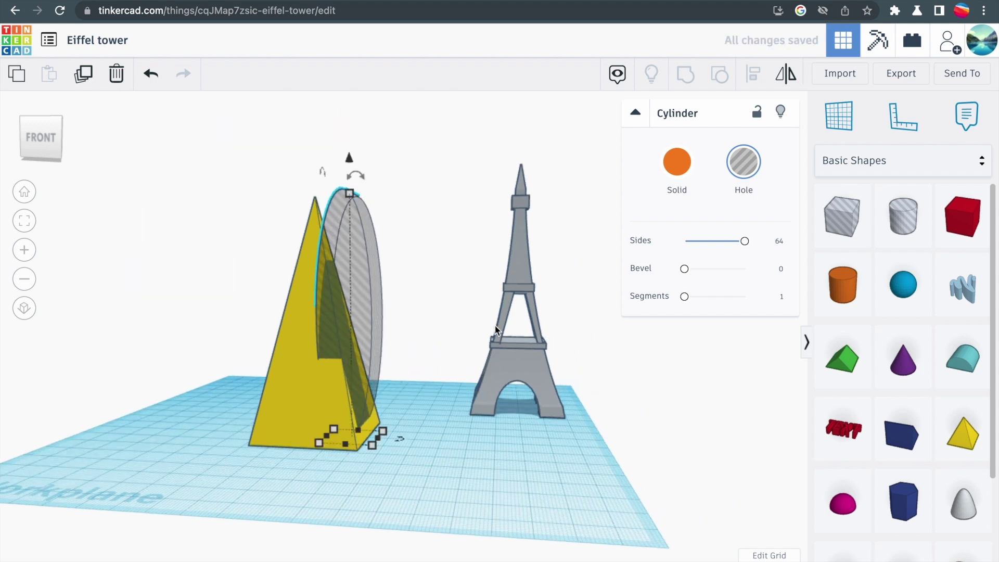
{"action": "scroll", "coordinate": [495, 326], "scroll_direction": "up", "scroll_amount": 2}
{"action": "scroll", "coordinate": [497, 328], "scroll_direction": "up", "scroll_amount": 2}
{"action": "right_click_drag", "start_coordinate": [533, 313], "coordinate": [457, 339]}
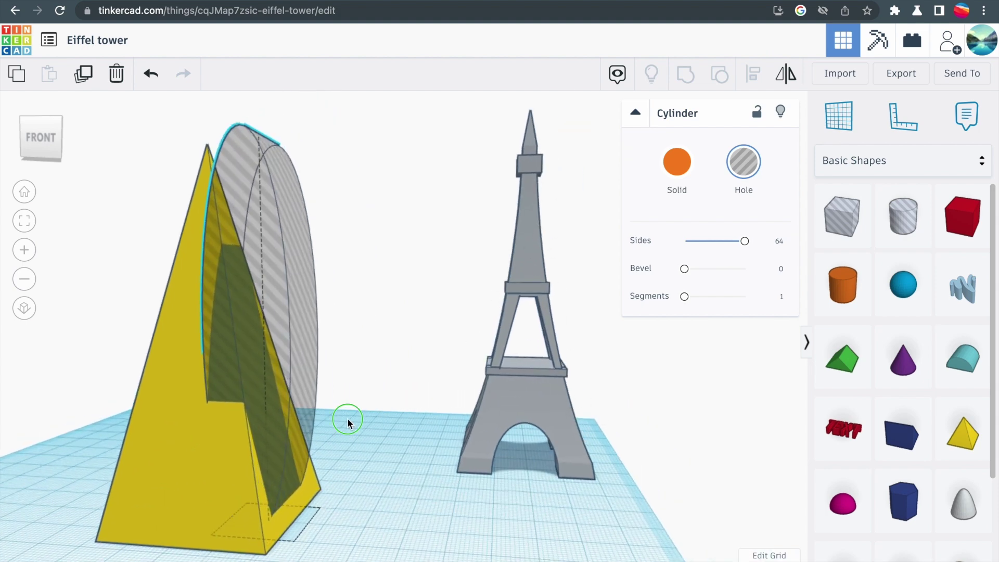
{"action": "left_click_drag", "start_coordinate": [331, 161], "coordinate": [310, 166]}
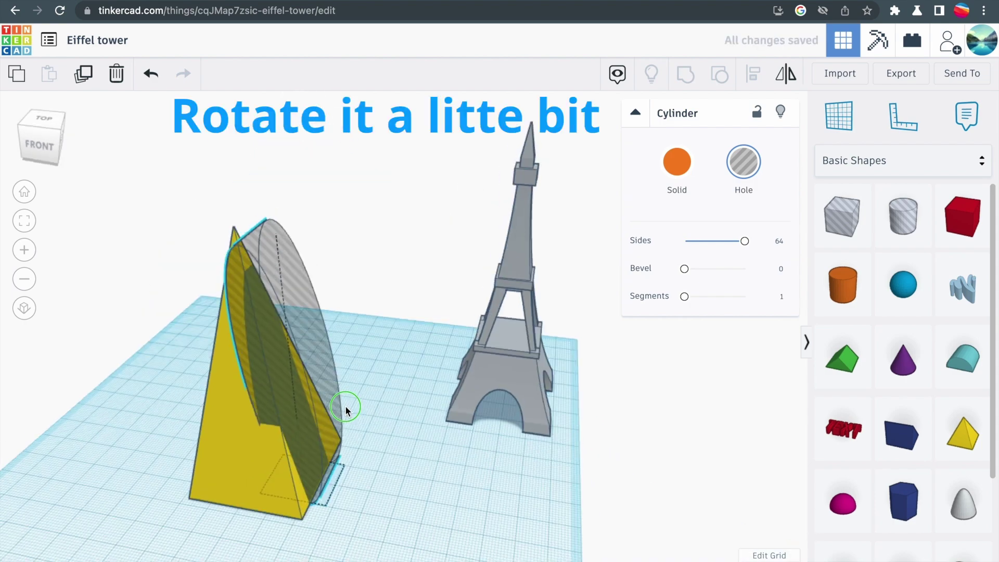
{"action": "left_click_drag", "start_coordinate": [290, 486], "coordinate": [250, 547]}
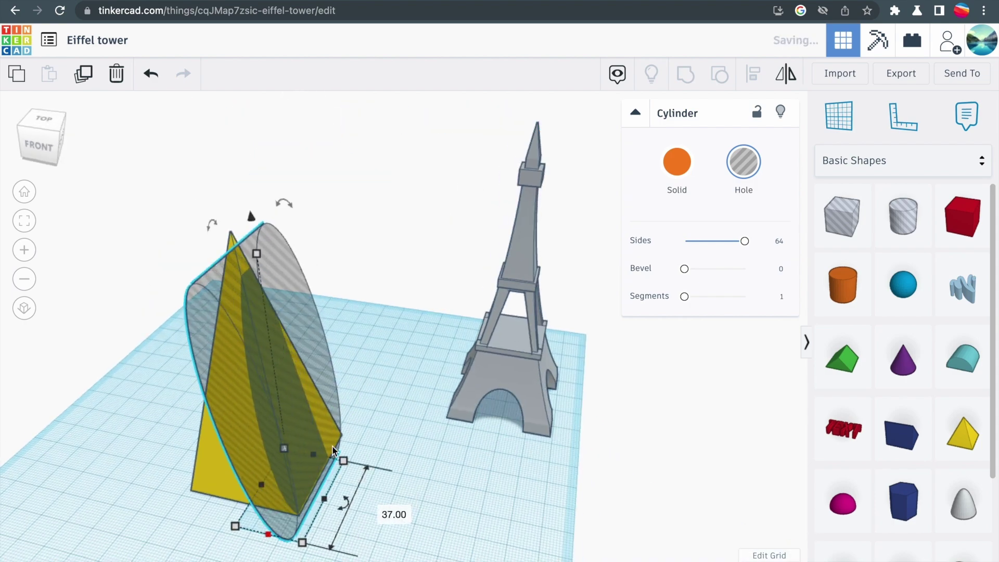
{"action": "left_click_drag", "start_coordinate": [311, 460], "coordinate": [356, 379]}
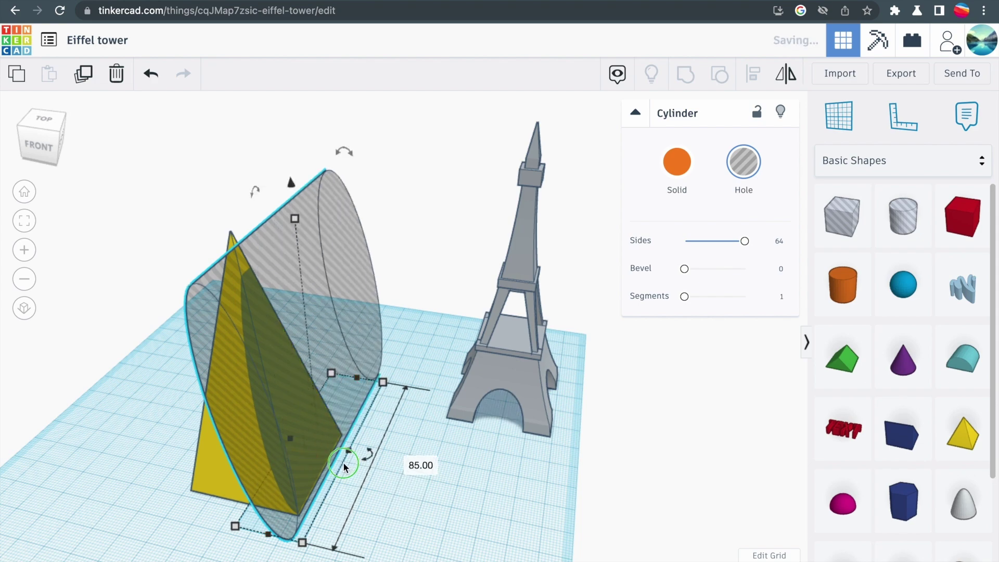
{"action": "mouse_move", "coordinate": [424, 451]}
{"action": "right_mouse_down"}
{"action": "mouse_move", "coordinate": [429, 415]}
{"action": "mouse_move", "coordinate": [439, 420]}
{"action": "mouse_move", "coordinate": [427, 430]}
{"action": "mouse_move", "coordinate": [532, 390]}
{"action": "mouse_move", "coordinate": [399, 356]}
{"action": "right_mouse_up"}
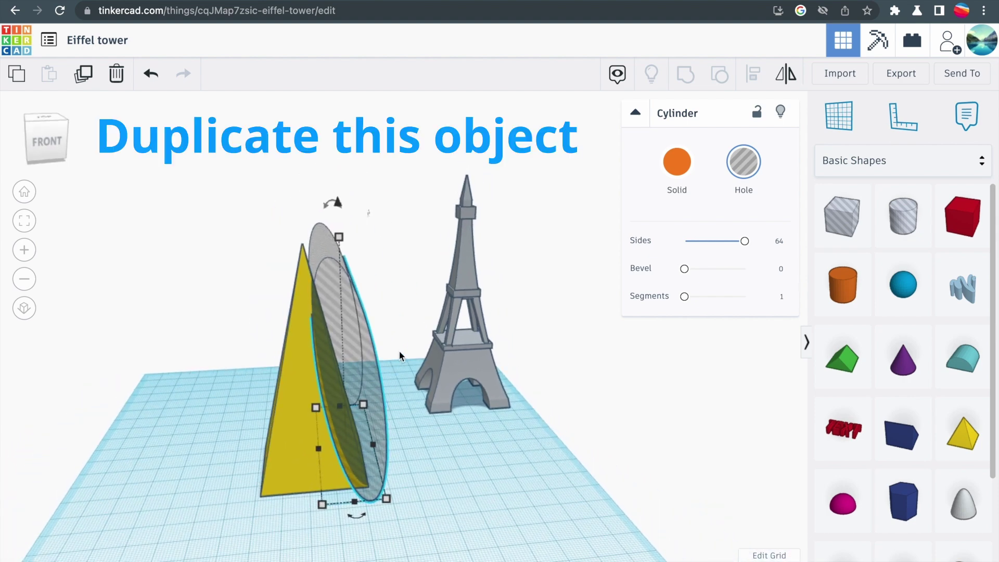
Duplicate the hole cylinder, mirror the copy, and nudge it onto the pyramid's opposite side.
{"action": "key", "text": "ctrl+d"}
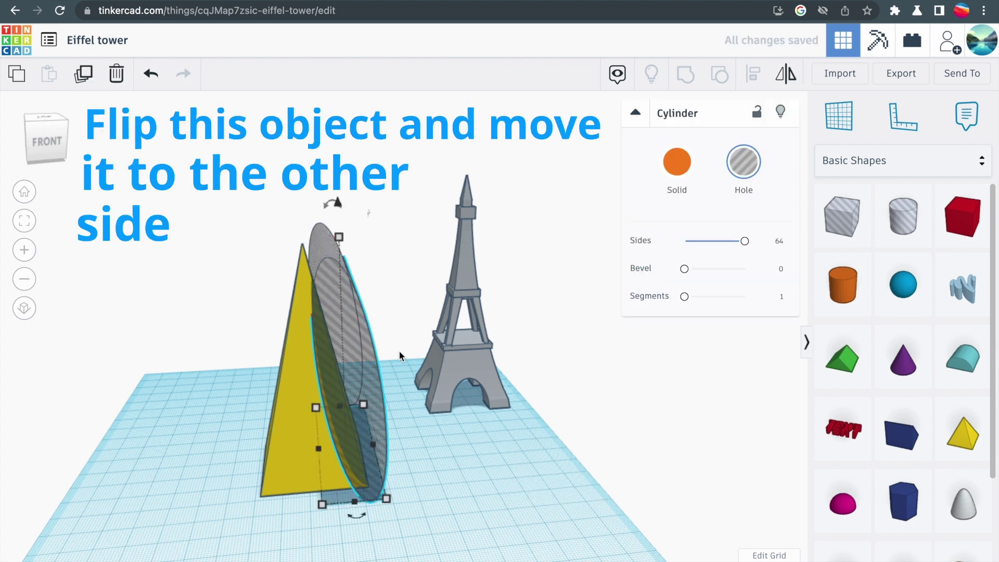
{"action": "left_click", "coordinate": [793, 81]}
{"action": "left_click", "coordinate": [363, 515]}
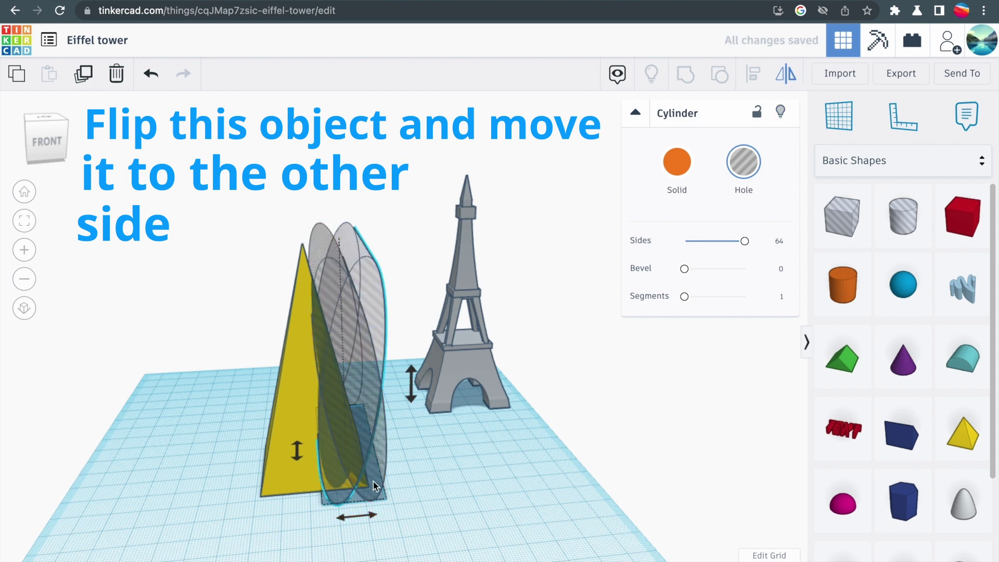
{"action": "key", "text": "Left"}
{"action": "key", "text": "Left"}
{"action": "key", "text": "Left"}
{"action": "key", "text": "Left"}
{"action": "key", "text": "Left"}
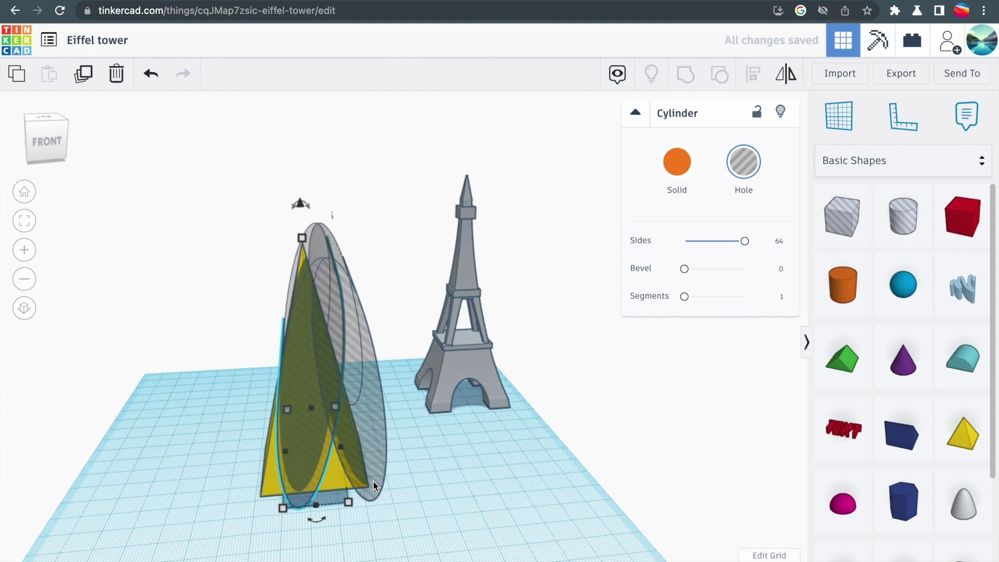
{"action": "key", "text": "Left"}
{"action": "key", "text": "Left"}
{"action": "key", "text": "Left"}
{"action": "key", "text": "Left"}
{"action": "key", "text": "Left"}
{"action": "key", "text": "Left"}
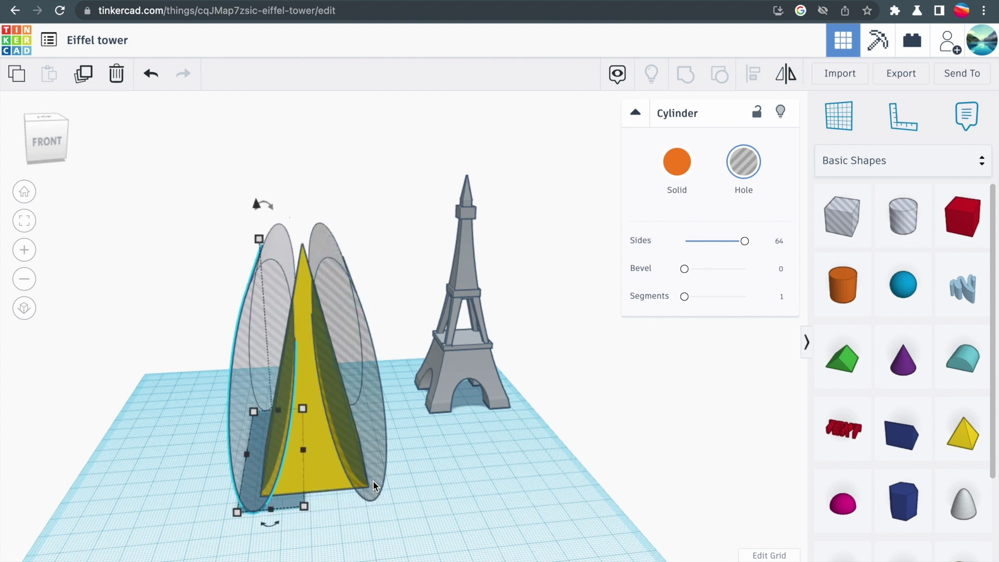
{"action": "key", "text": "Right"}
{"action": "key", "text": "Right"}
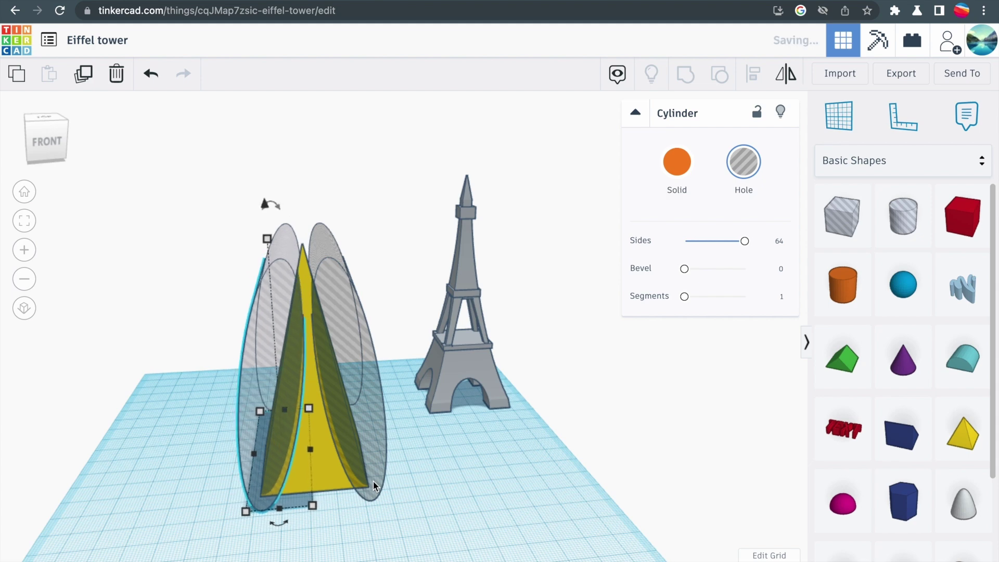
{"action": "key", "text": "Left"}
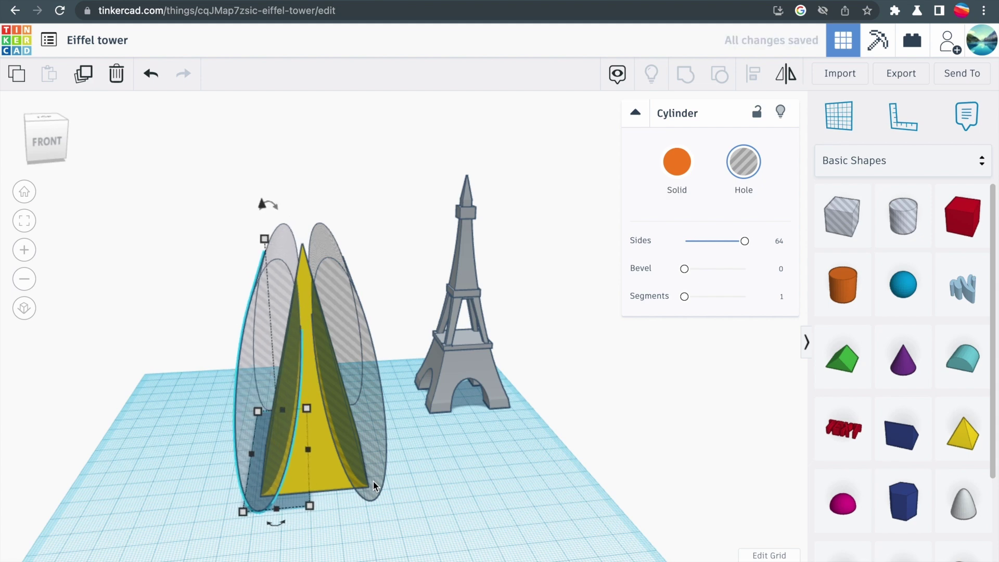
{"action": "mouse_move", "coordinate": [300, 522]}
{"action": "right_mouse_down"}
{"action": "mouse_move", "coordinate": [401, 491]}
{"action": "mouse_move", "coordinate": [401, 508]}
{"action": "mouse_move", "coordinate": [369, 521]}
{"action": "mouse_move", "coordinate": [422, 444]}
{"action": "right_mouse_up"}
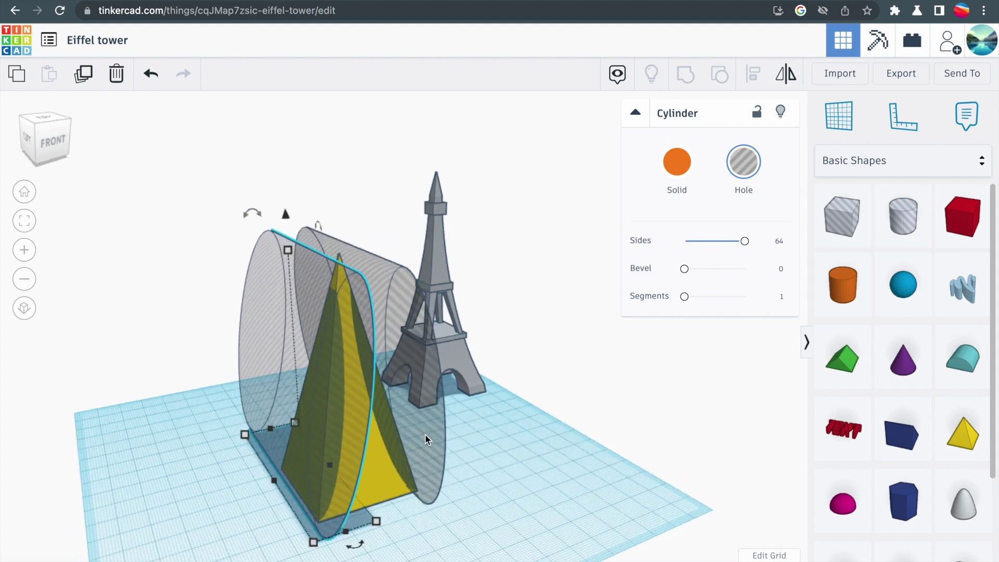
Group the two hole cylinders and move a duplicate of the pair off to the right.
{"action": "left_click", "coordinate": [419, 418], "text": "shift"}
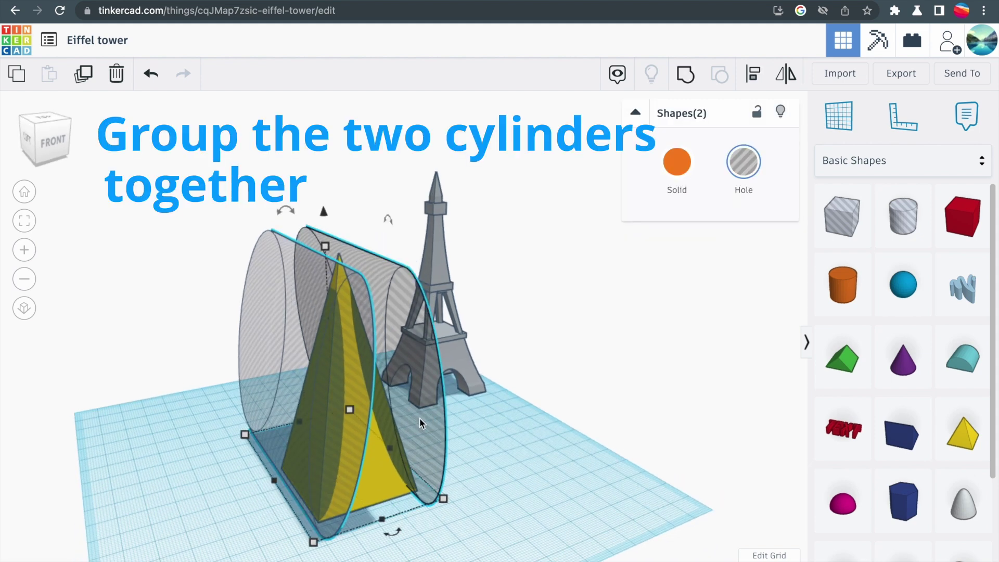
{"action": "key", "text": "ctrl+g"}
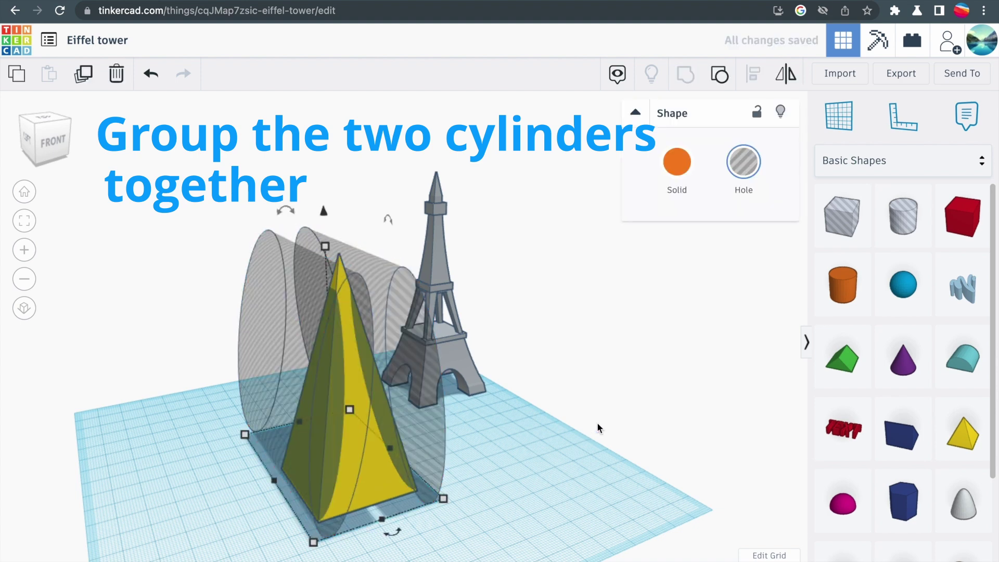
{"action": "right_click_drag", "start_coordinate": [597, 426], "coordinate": [438, 418]}
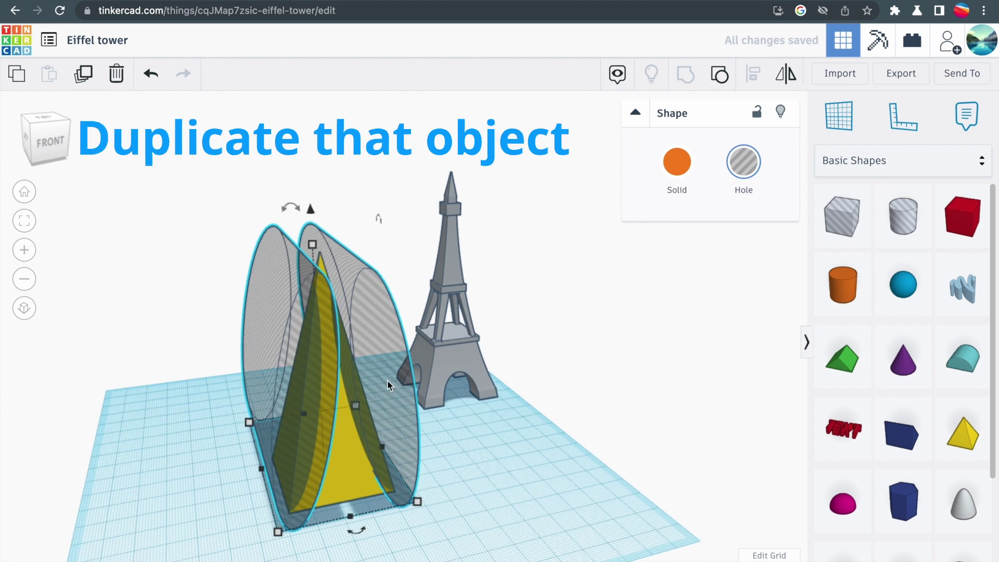
{"action": "key", "text": "ctrl+d"}
{"action": "left_click_drag", "start_coordinate": [388, 384], "coordinate": [793, 421]}
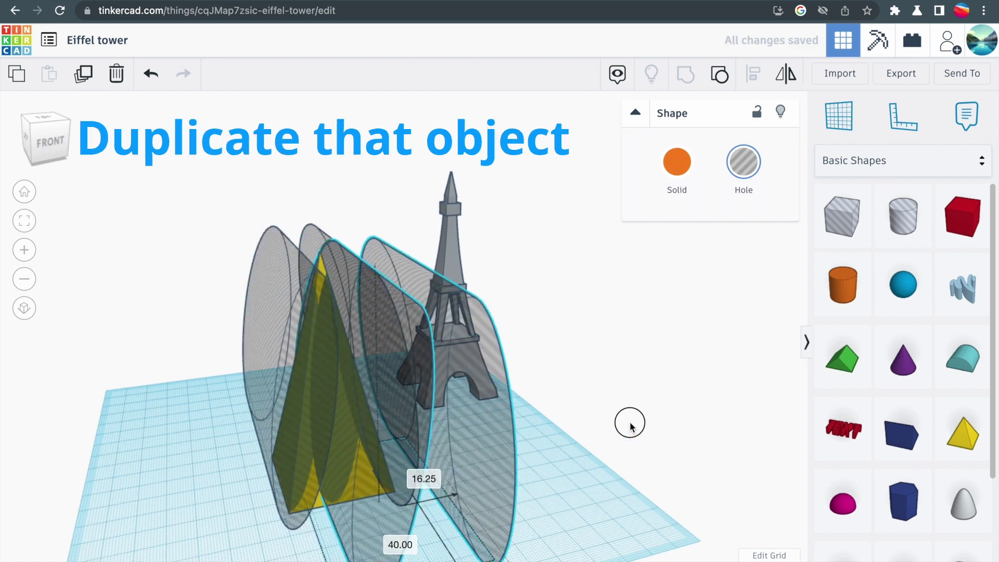
Group the pyramid with the hole pair to carve it into a curved spire.
{"action": "right_click_drag", "start_coordinate": [297, 362], "coordinate": [365, 483]}
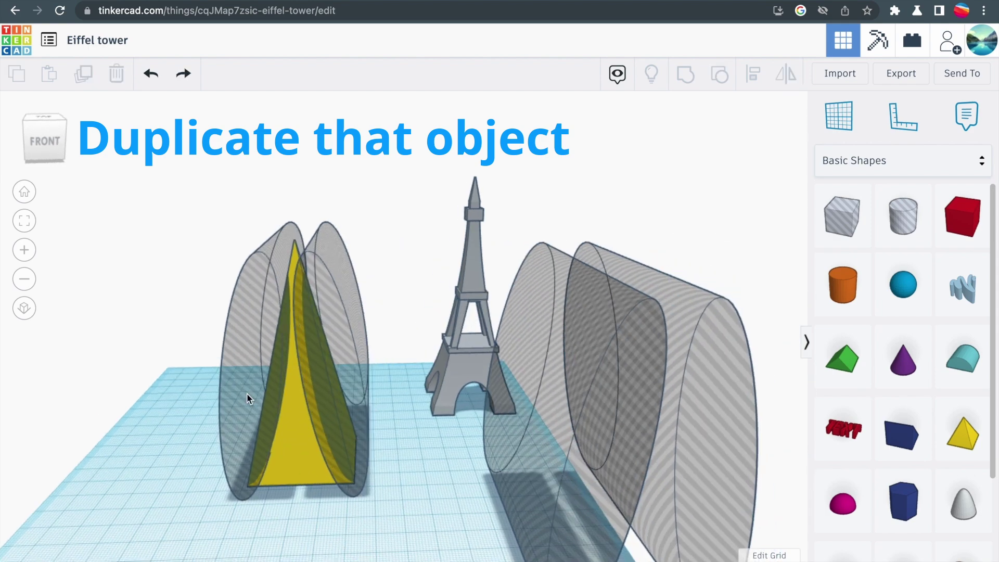
{"action": "left_click_drag", "start_coordinate": [366, 484], "coordinate": [367, 485]}
{"action": "left_click", "coordinate": [685, 74]}
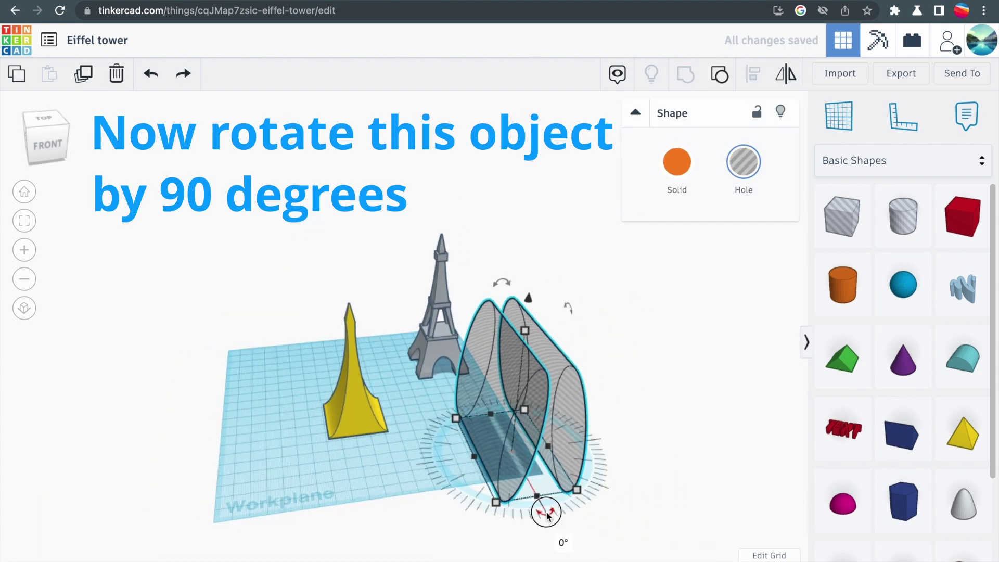
Rotate the spare hole pair and centre it on the yellow pyramid with Align.
{"action": "left_click", "coordinate": [563, 541]}
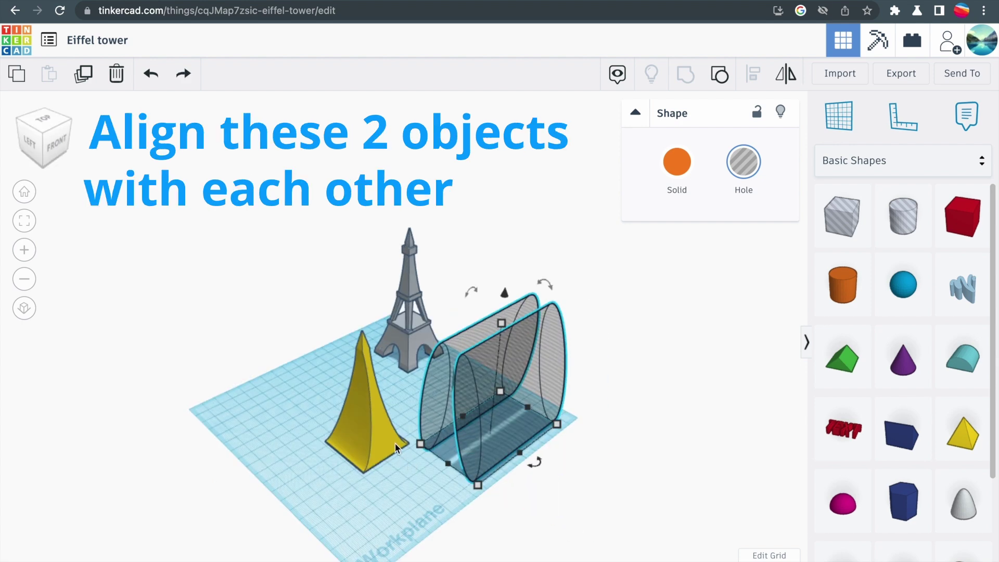
{"action": "left_click", "coordinate": [375, 426], "text": "shift"}
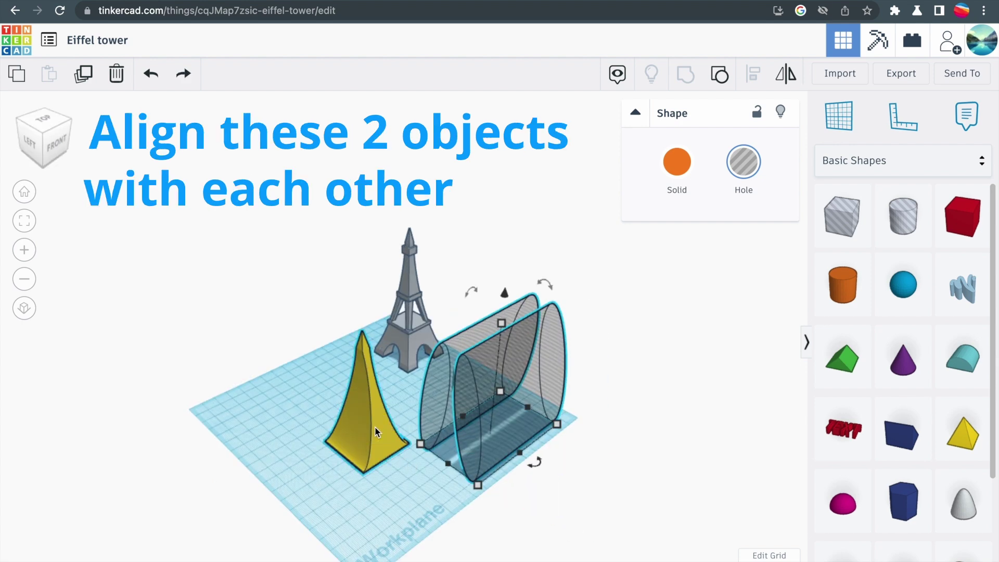
{"action": "left_click", "coordinate": [722, 74]}
{"action": "mouse_move", "coordinate": [357, 491]}
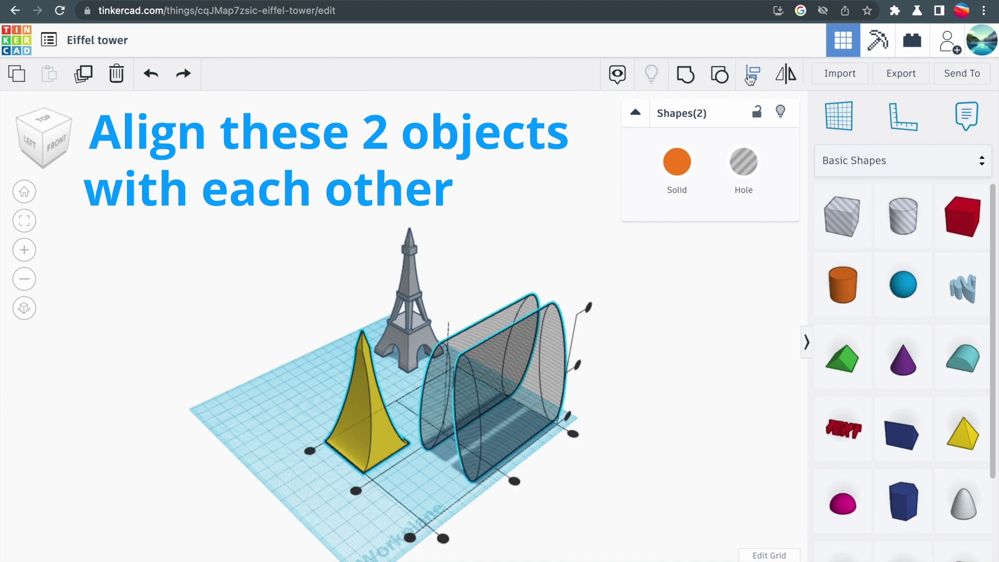
{"action": "left_click", "coordinate": [356, 492]}
{"action": "left_click", "coordinate": [480, 463]}
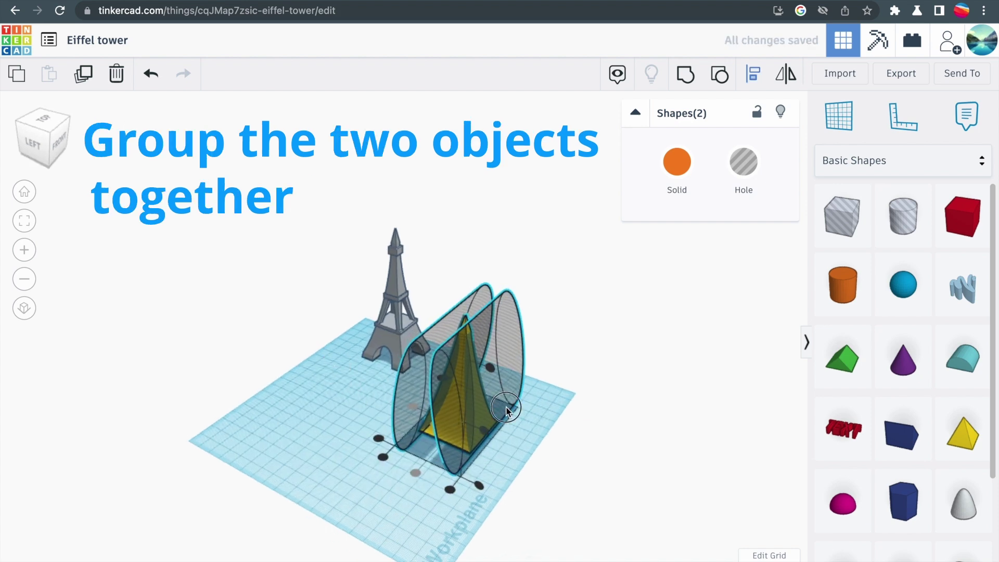
Group the rotated hole pair with the spire to curve all four sides.
{"action": "key", "text": "ctrl+a"}
{"action": "left_click", "coordinate": [245, 518]}
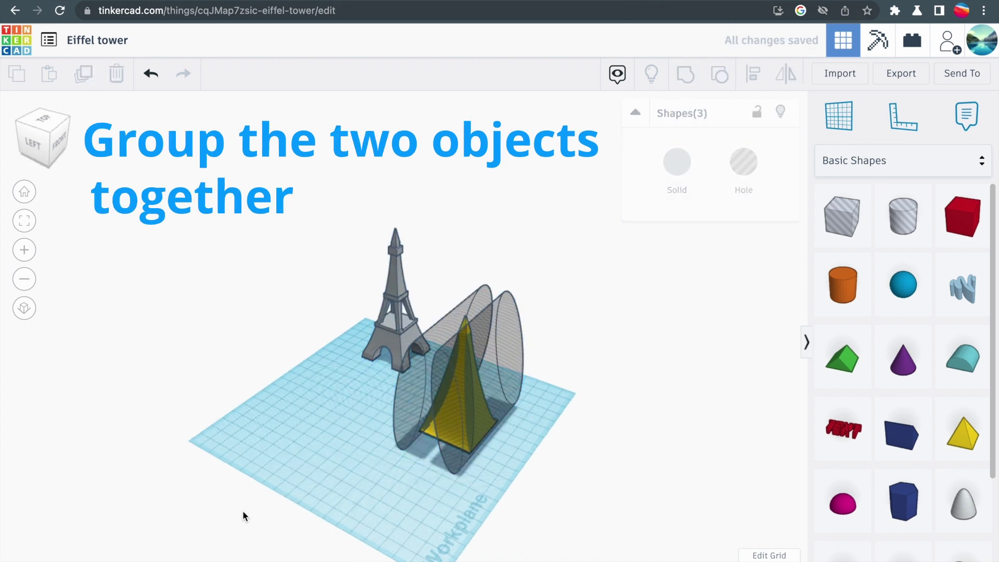
{"action": "left_click_drag", "start_coordinate": [478, 393], "coordinate": [514, 371]}
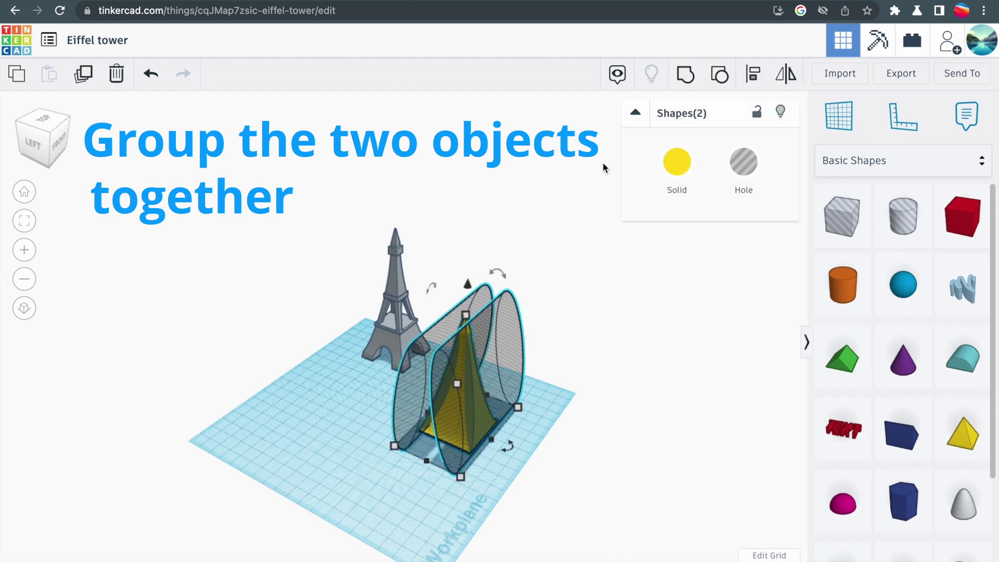
{"action": "left_click", "coordinate": [686, 78]}
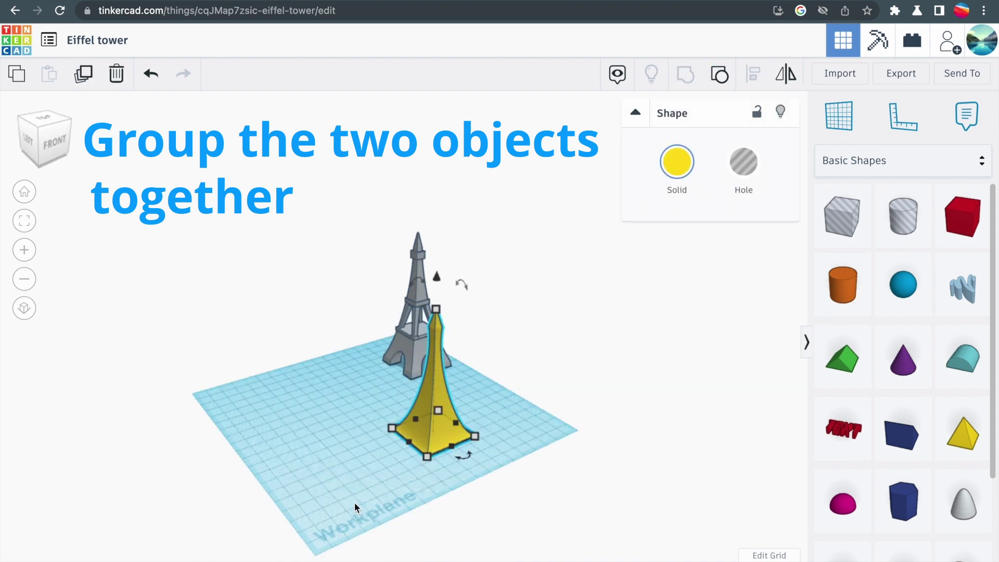
{"action": "right_click_drag", "start_coordinate": [363, 456], "coordinate": [268, 462]}
Shift the spire left and add a Round Roof with height 15.
{"action": "left_click_drag", "start_coordinate": [375, 430], "coordinate": [340, 433]}
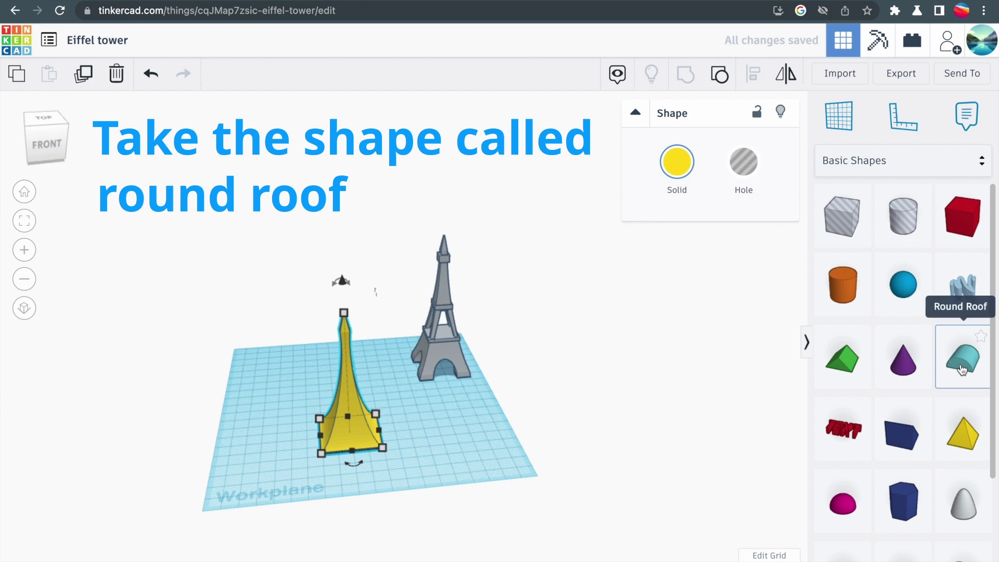
{"action": "mouse_move", "coordinate": [962, 366]}
{"action": "left_mouse_down"}
{"action": "mouse_move", "coordinate": [423, 447]}
{"action": "mouse_move", "coordinate": [420, 424]}
{"action": "left_mouse_up"}
{"action": "left_click", "coordinate": [488, 430]}
{"action": "type", "text": "15"}
{"action": "key", "text": "Return"}
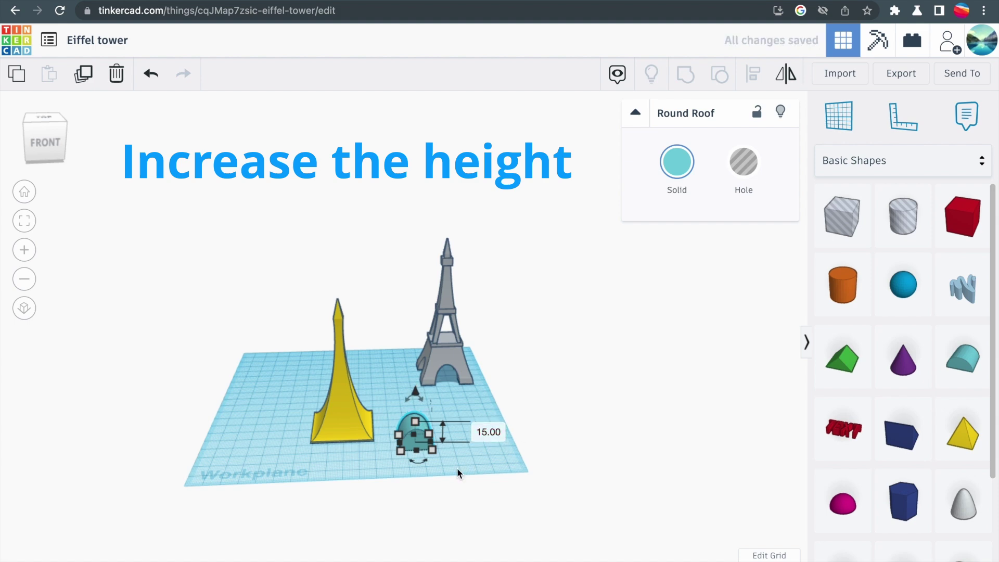
Centre the round roof and the yellow spire on each other.
{"action": "left_click", "coordinate": [358, 417], "text": "shift"}
{"action": "left_click", "coordinate": [749, 74]}
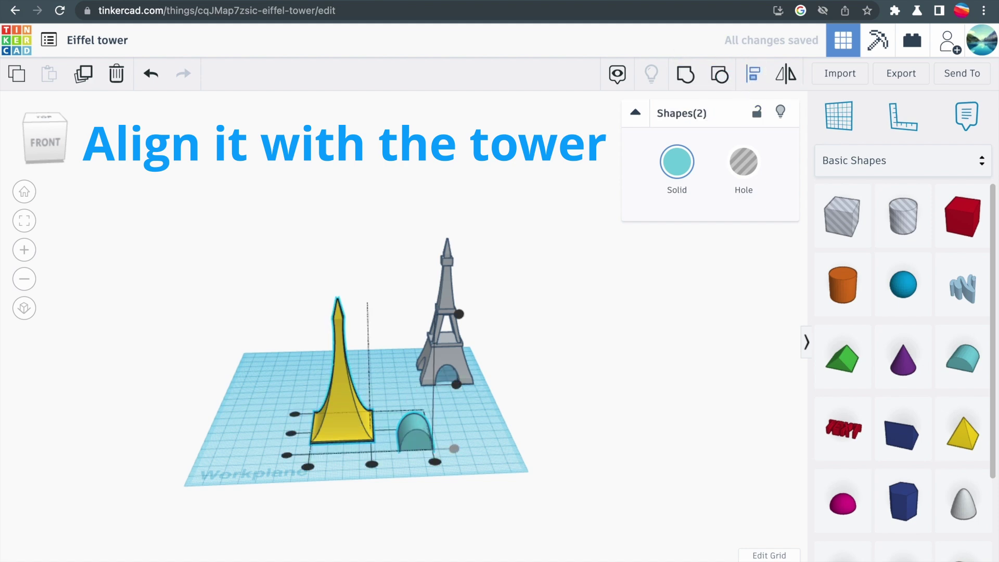
{"action": "left_click", "coordinate": [372, 465]}
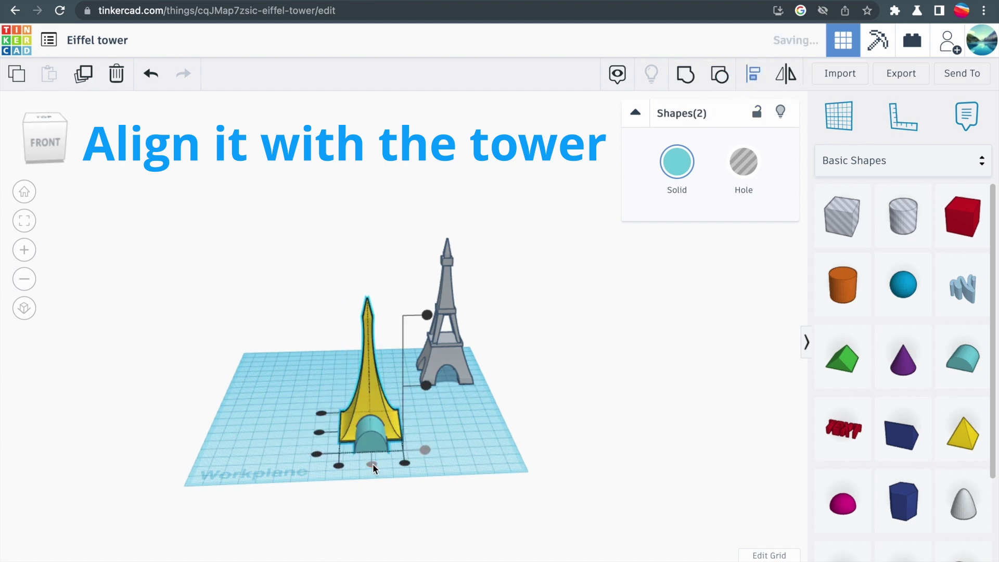
{"action": "left_click", "coordinate": [442, 472]}
{"action": "right_click_drag", "start_coordinate": [474, 420], "coordinate": [377, 484]}
Make the round roof a hole and widen it across the spire's base.
{"action": "left_click", "coordinate": [318, 430]}
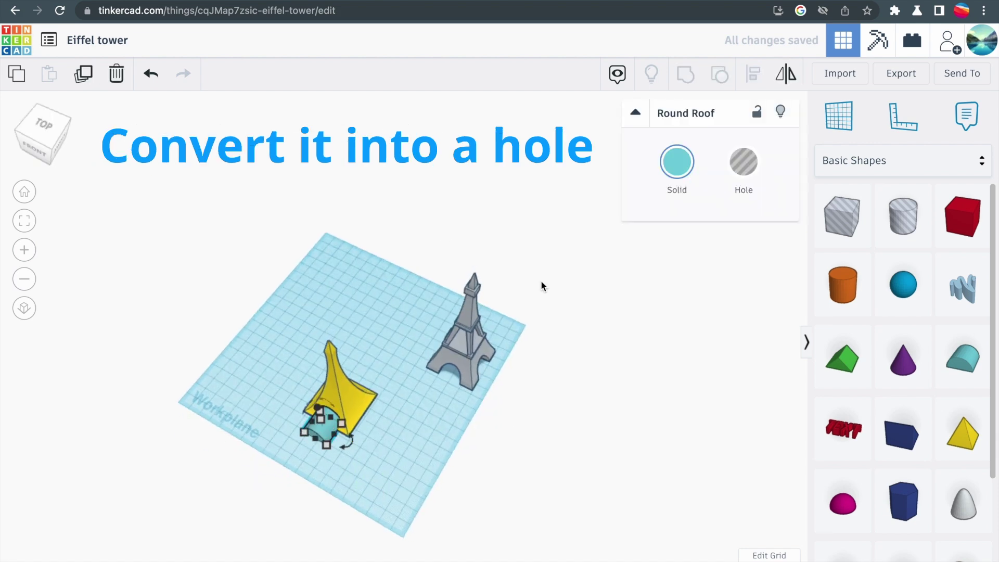
{"action": "left_click", "coordinate": [745, 171]}
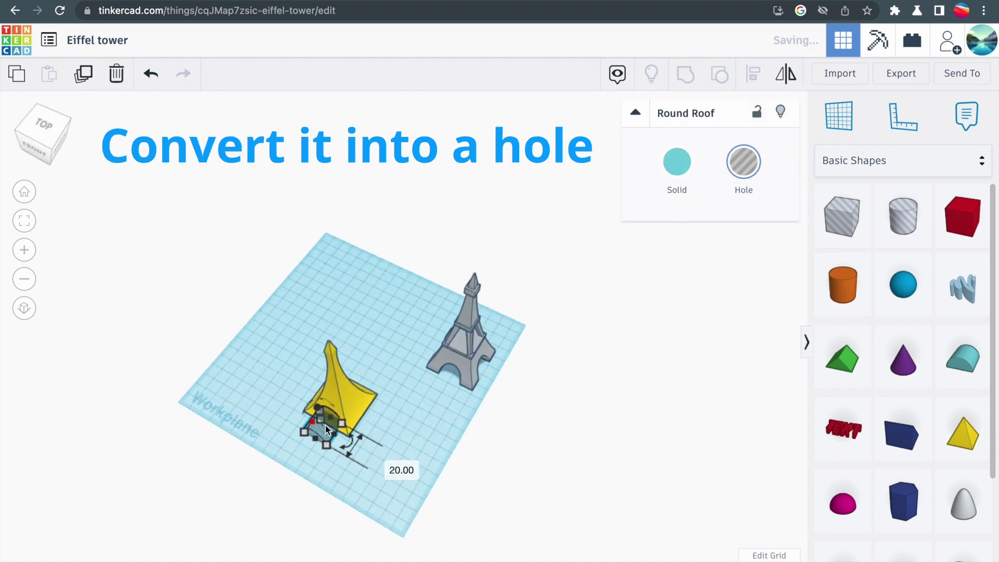
{"action": "mouse_move", "coordinate": [329, 422]}
{"action": "left_mouse_down"}
{"action": "mouse_move", "coordinate": [371, 375]}
{"action": "mouse_move", "coordinate": [374, 405]}
{"action": "left_mouse_up"}
{"action": "right_click_drag", "start_coordinate": [396, 489], "coordinate": [497, 437]}
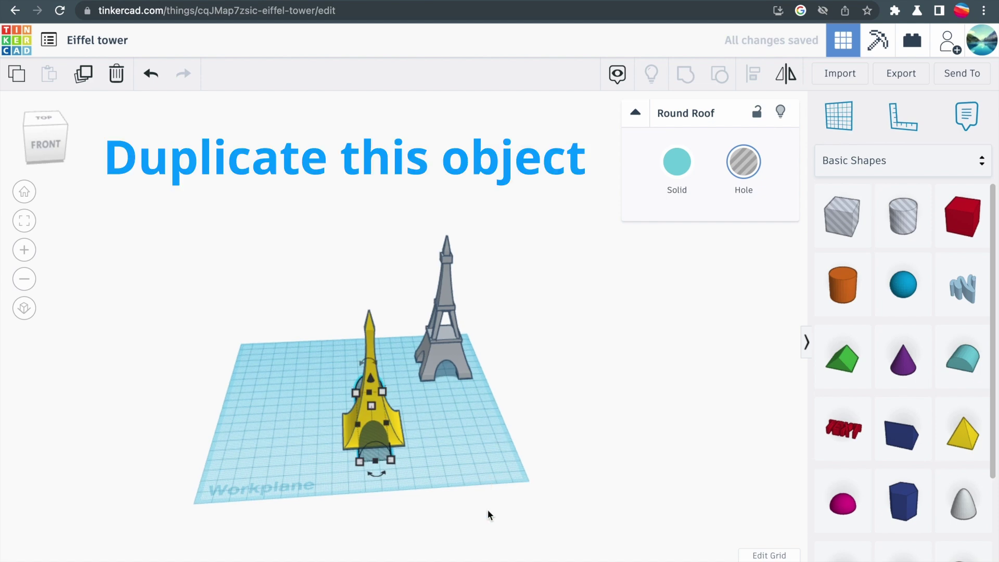
Duplicate the roof hole, rotate the copy 90°, and group both holes with the spire.
{"action": "key", "text": "ctrl+d"}
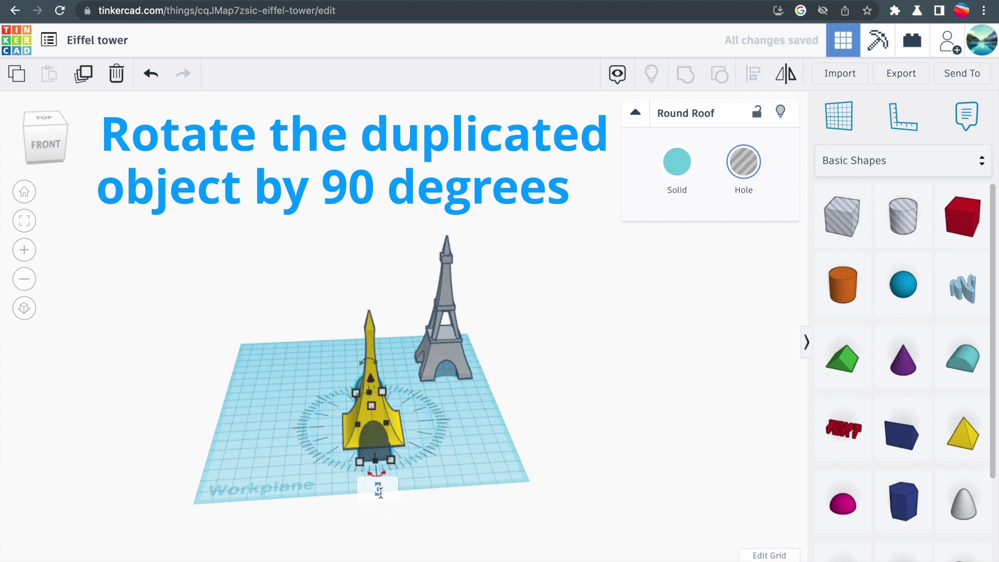
{"action": "type", "text": "90"}
{"action": "key", "text": "Return"}
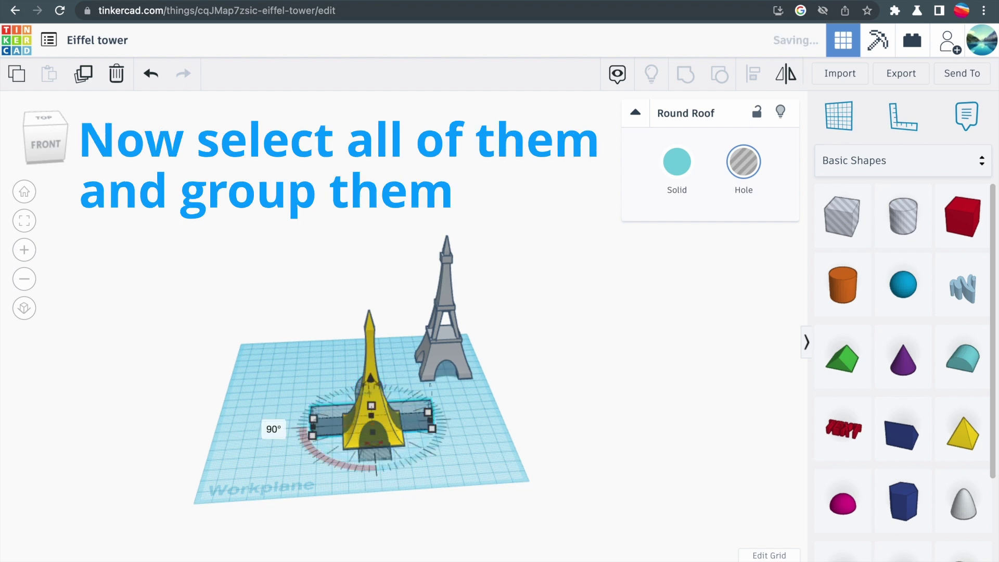
{"action": "right_click_drag", "start_coordinate": [343, 451], "coordinate": [309, 452]}
{"action": "left_click_drag", "start_coordinate": [281, 331], "coordinate": [390, 473]}
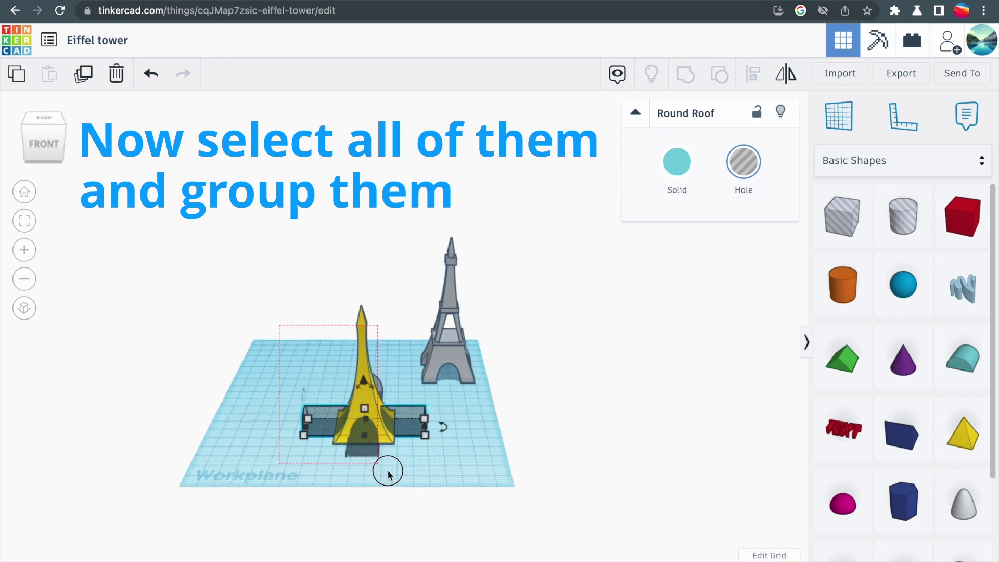
{"action": "key", "text": "ctrl+g"}
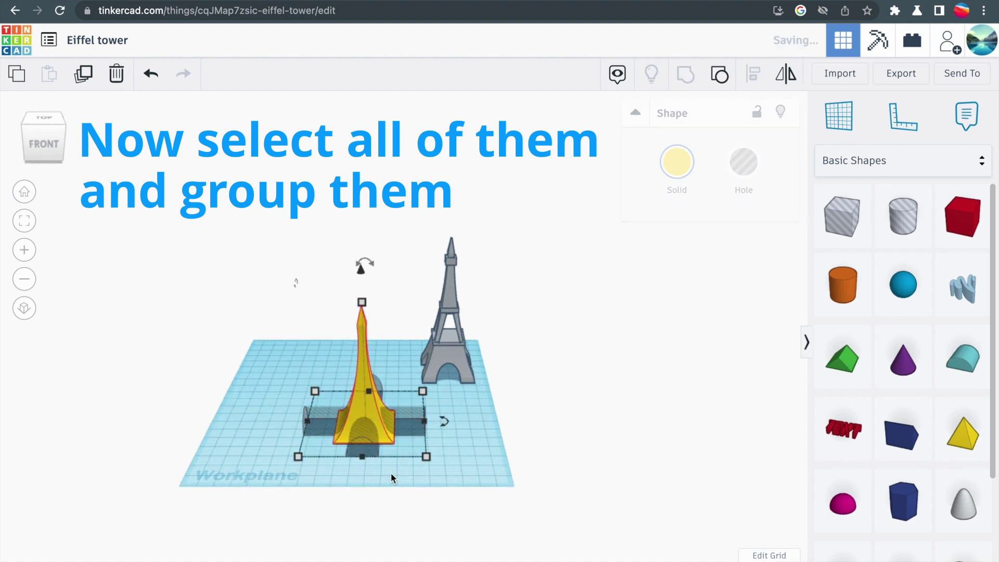
{"action": "left_click", "coordinate": [449, 438]}
{"action": "right_click_drag", "start_coordinate": [449, 438], "coordinate": [451, 424]}
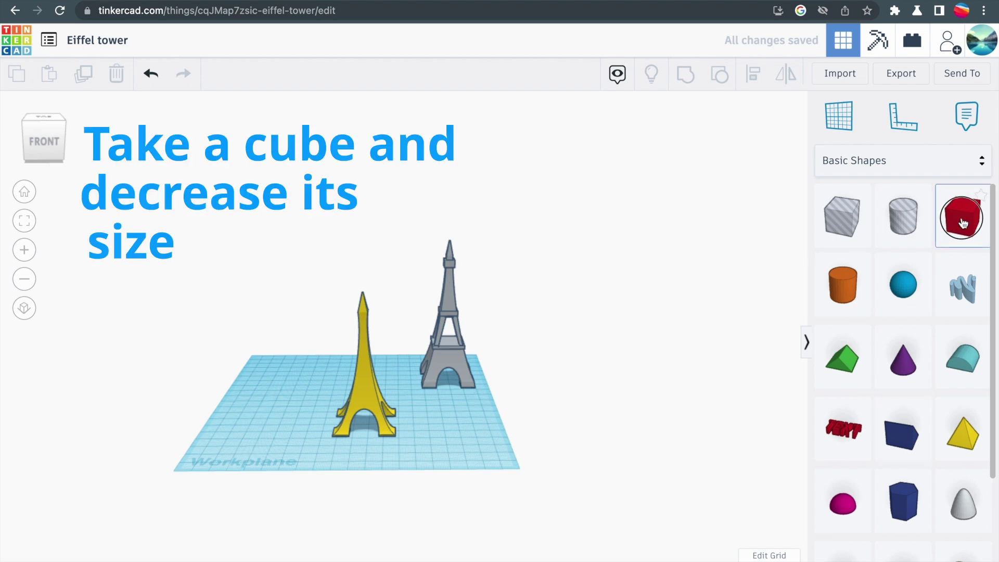
Add a red box beside the towers, set its height to 3, and raise it 23 units.
{"action": "left_click", "coordinate": [962, 224]}
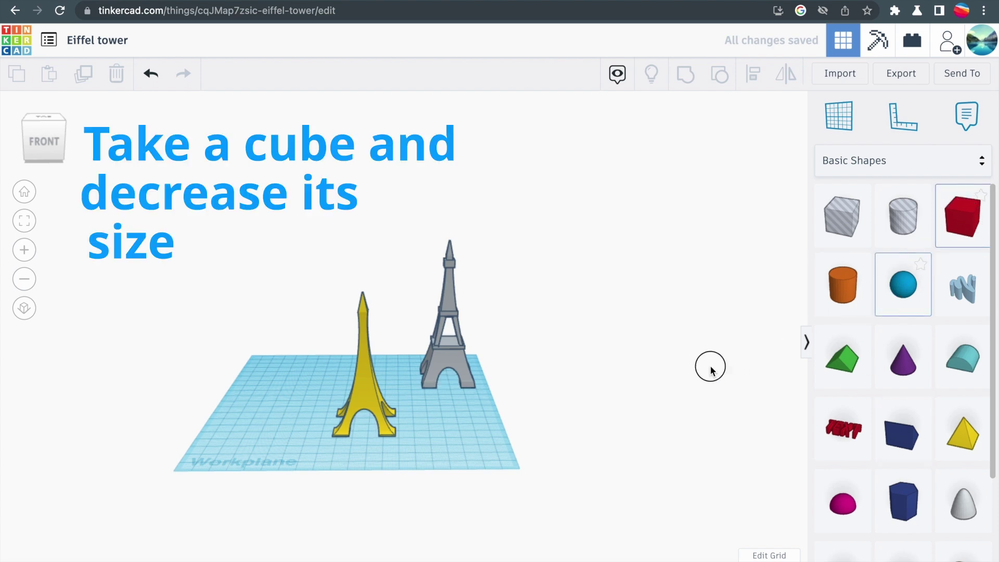
{"action": "left_click", "coordinate": [581, 402]}
{"action": "left_click", "coordinate": [508, 432]}
{"action": "mouse_move", "coordinate": [586, 411]}
{"action": "left_mouse_down"}
{"action": "mouse_move", "coordinate": [510, 422]}
{"action": "mouse_move", "coordinate": [451, 405]}
{"action": "mouse_move", "coordinate": [446, 422]}
{"action": "left_mouse_up"}
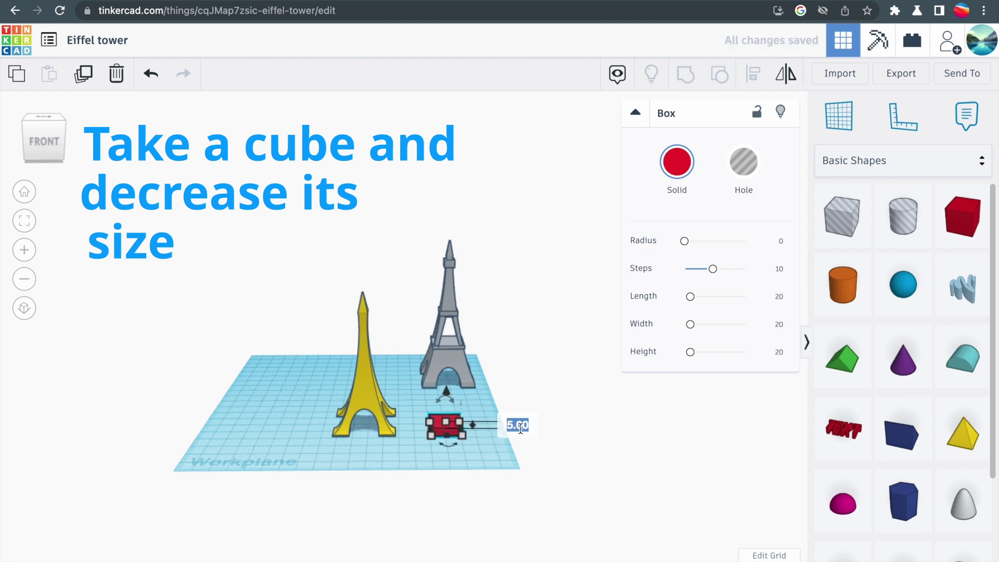
{"action": "type", "text": "3"}
{"action": "key", "text": "Return"}
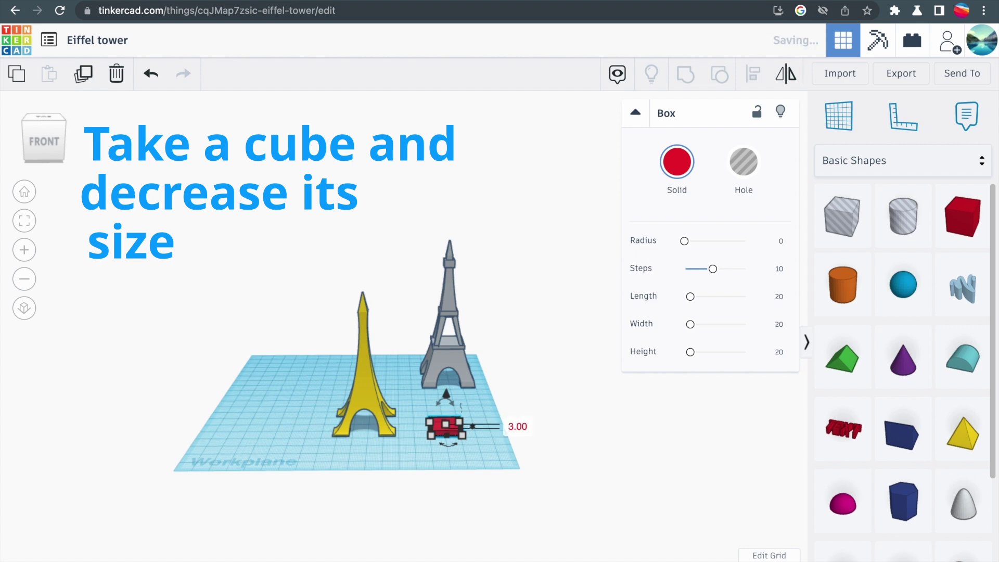
{"action": "scroll", "coordinate": [417, 400], "scroll_direction": "up", "scroll_amount": 2}
{"action": "scroll", "coordinate": [414, 406], "scroll_direction": "up", "scroll_amount": 2}
{"action": "scroll", "coordinate": [416, 367], "scroll_direction": "up", "scroll_amount": 2}
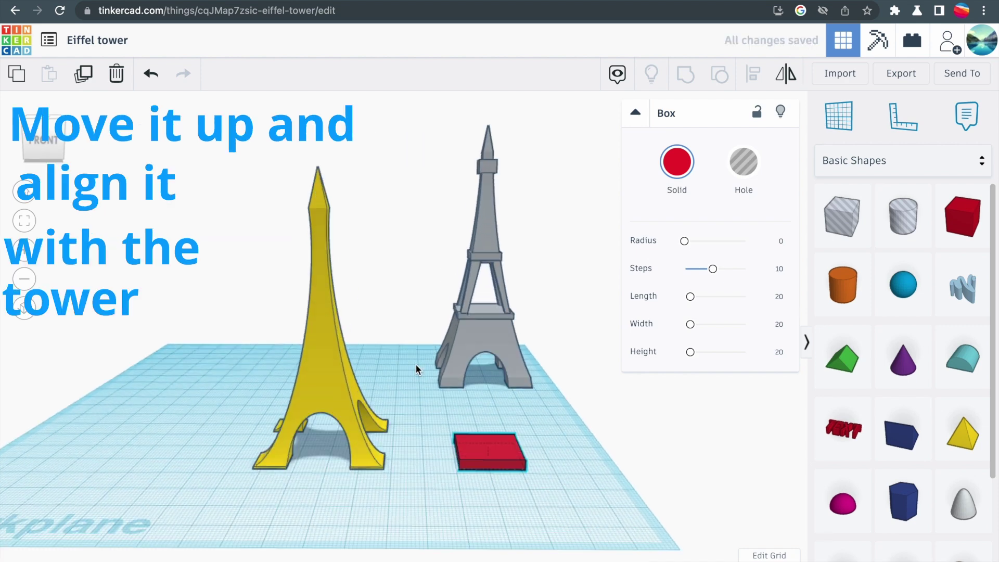
{"action": "left_click_drag", "start_coordinate": [487, 414], "coordinate": [494, 394]}
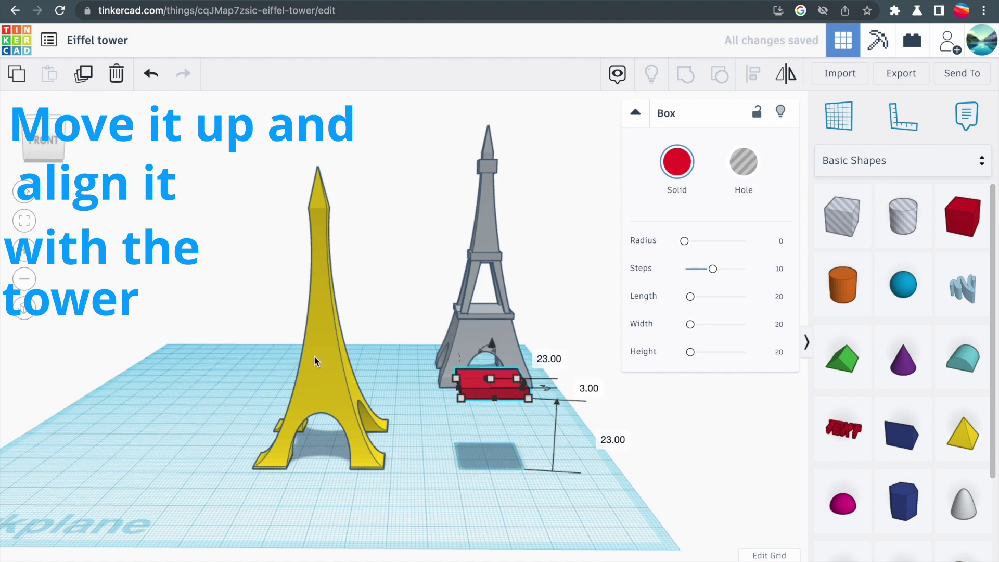
Centre the red box on the yellow tower and colour the box grey.
{"action": "left_click", "coordinate": [370, 384], "text": "shift"}
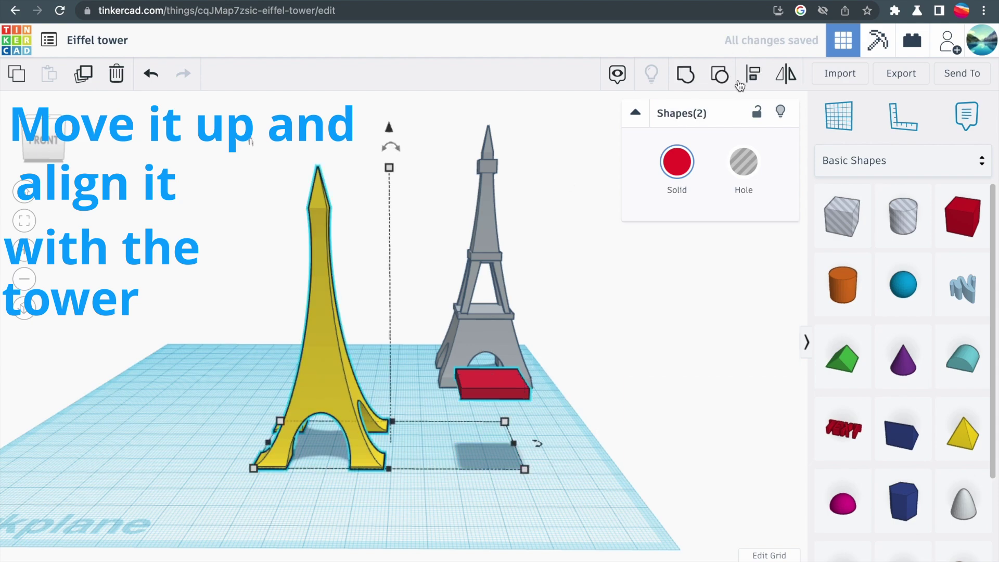
{"action": "key", "text": "l"}
{"action": "left_click", "coordinate": [388, 480]}
{"action": "right_click_drag", "start_coordinate": [307, 444], "coordinate": [279, 480]}
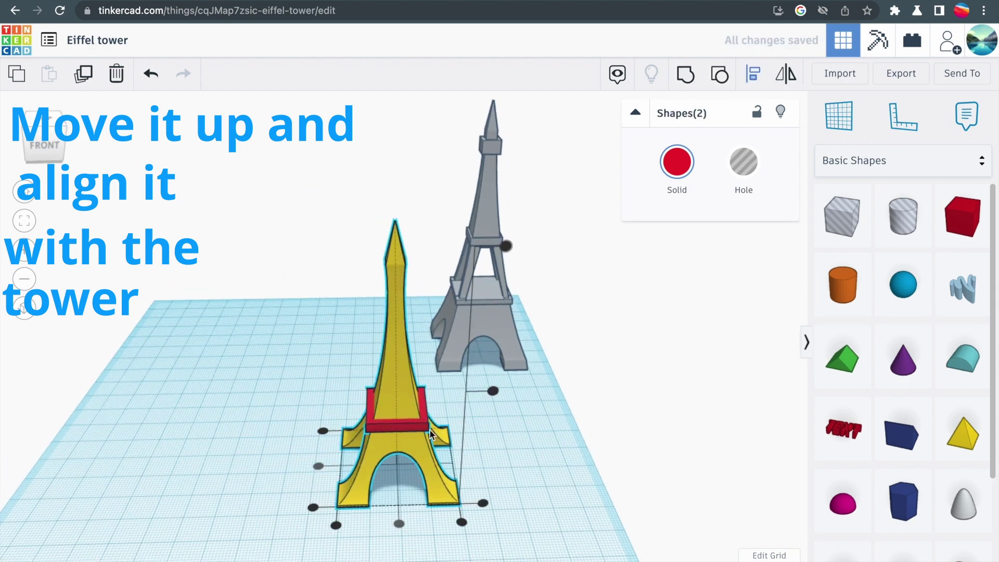
{"action": "left_click", "coordinate": [404, 430]}
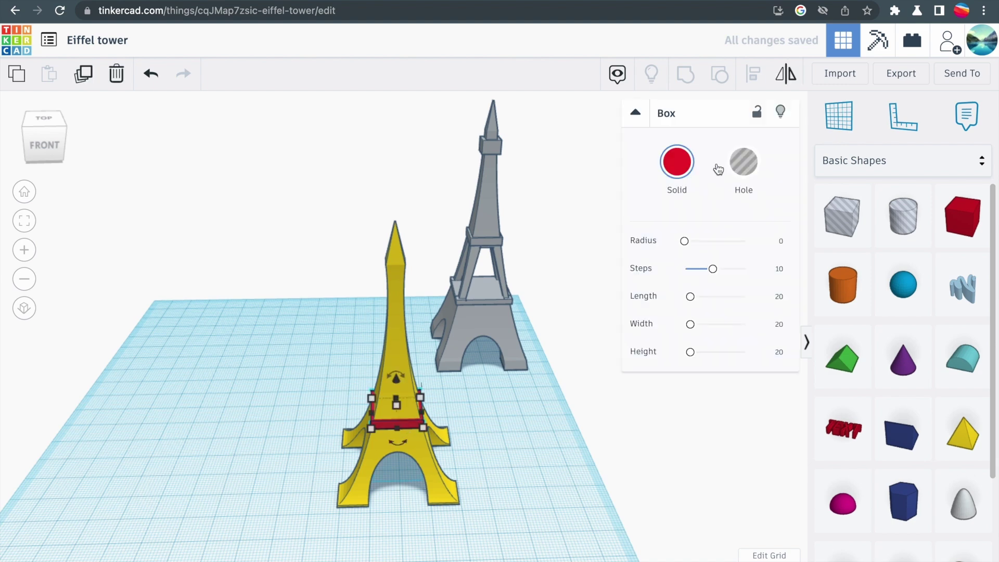
{"action": "left_click", "coordinate": [676, 174]}
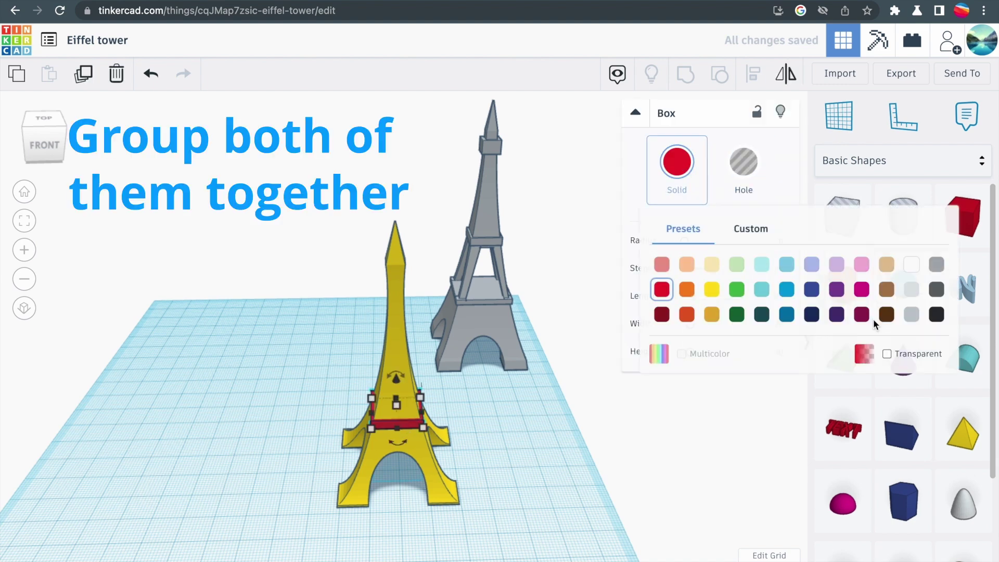
{"action": "left_click", "coordinate": [912, 314]}
{"action": "left_click", "coordinate": [349, 399]}
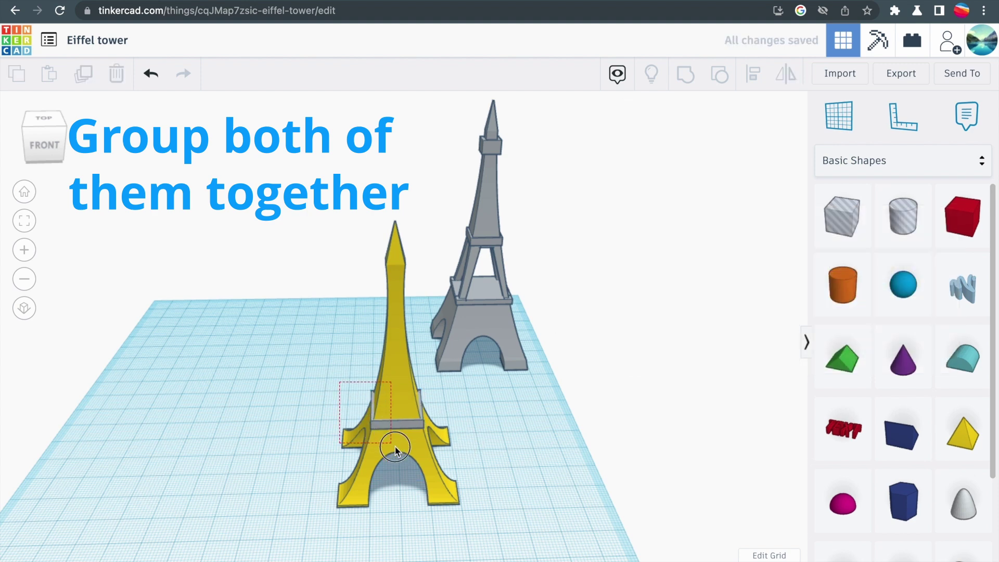
Group the front tower's two parts into one shape and colour it grey.
{"action": "left_click", "coordinate": [421, 469]}
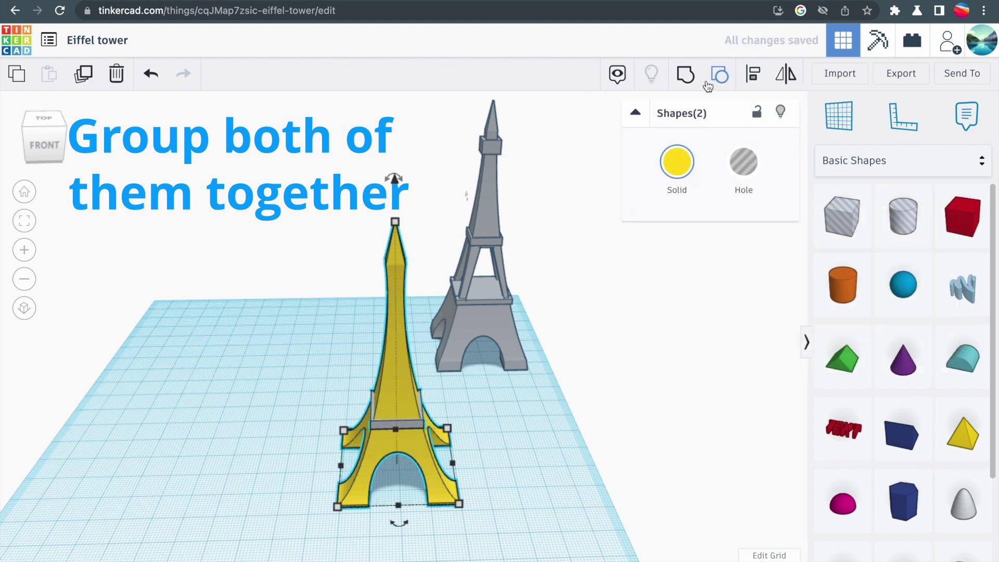
{"action": "left_click", "coordinate": [692, 84]}
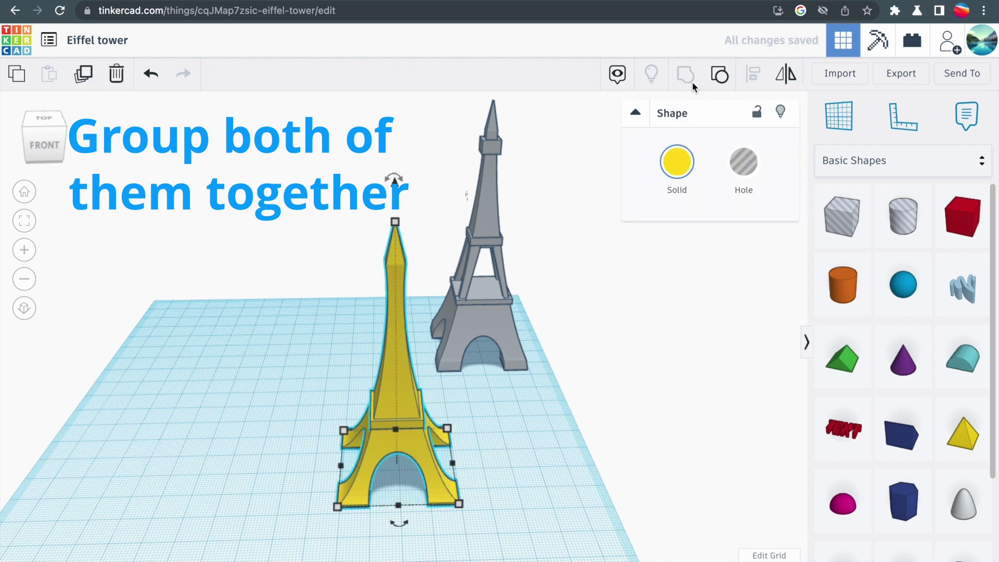
{"action": "left_click", "coordinate": [682, 160]}
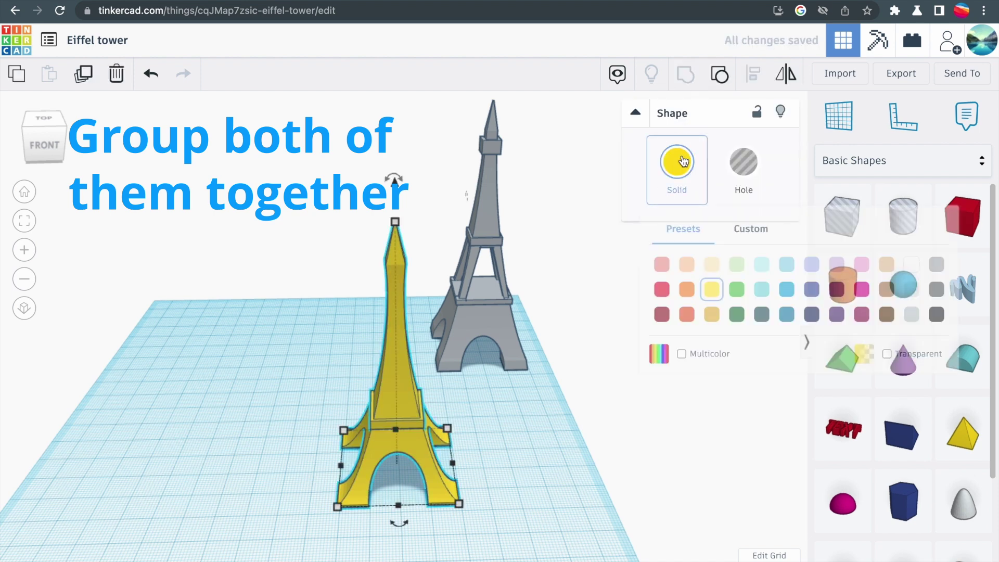
{"action": "left_click", "coordinate": [911, 320]}
{"action": "left_click", "coordinate": [542, 495]}
{"action": "right_click_drag", "start_coordinate": [543, 495], "coordinate": [478, 484]}
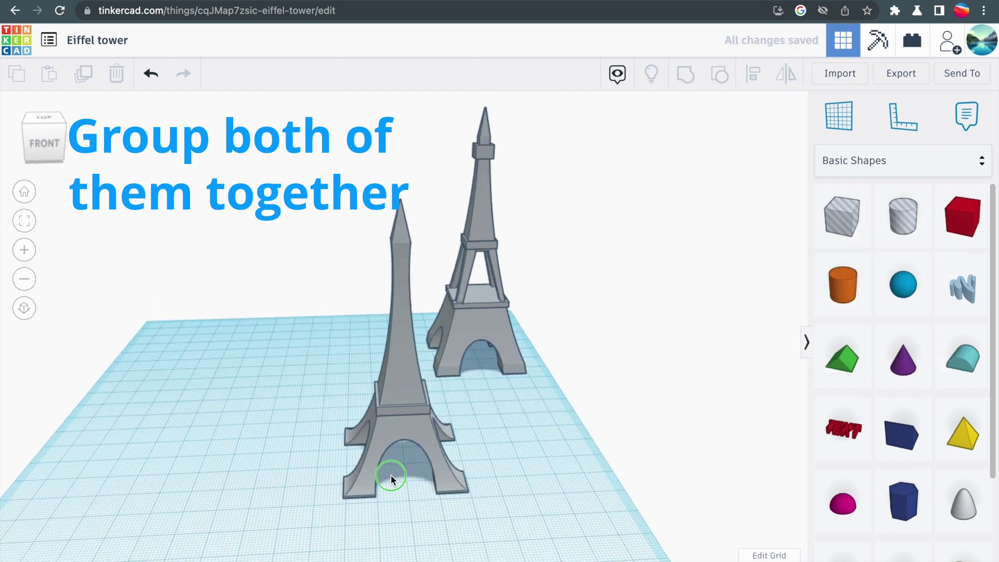
{"action": "right_click_drag", "start_coordinate": [391, 476], "coordinate": [418, 478]}
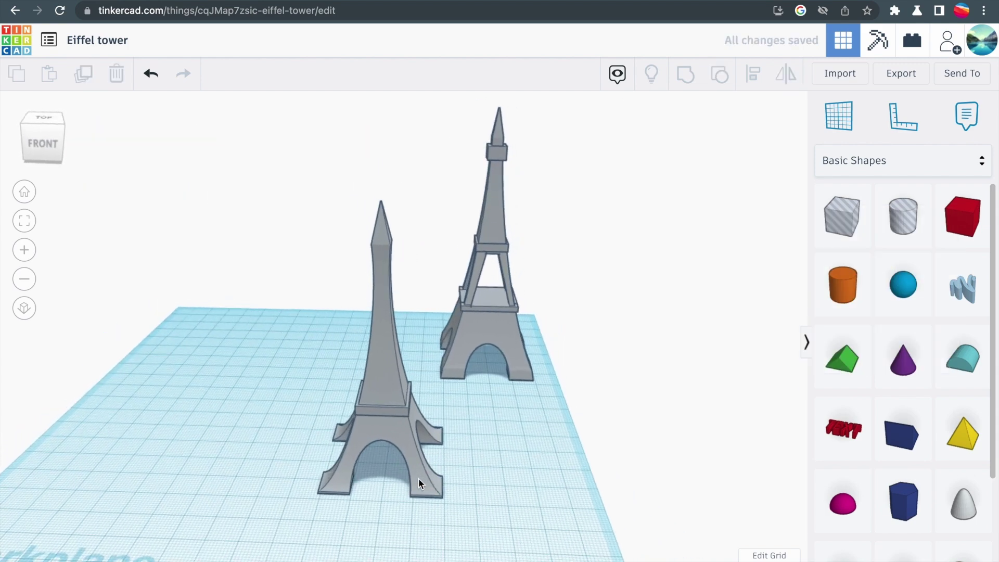
Add a green roof and a box hole raised above the workplane.
{"action": "left_click_drag", "start_coordinate": [841, 359], "coordinate": [538, 481]}
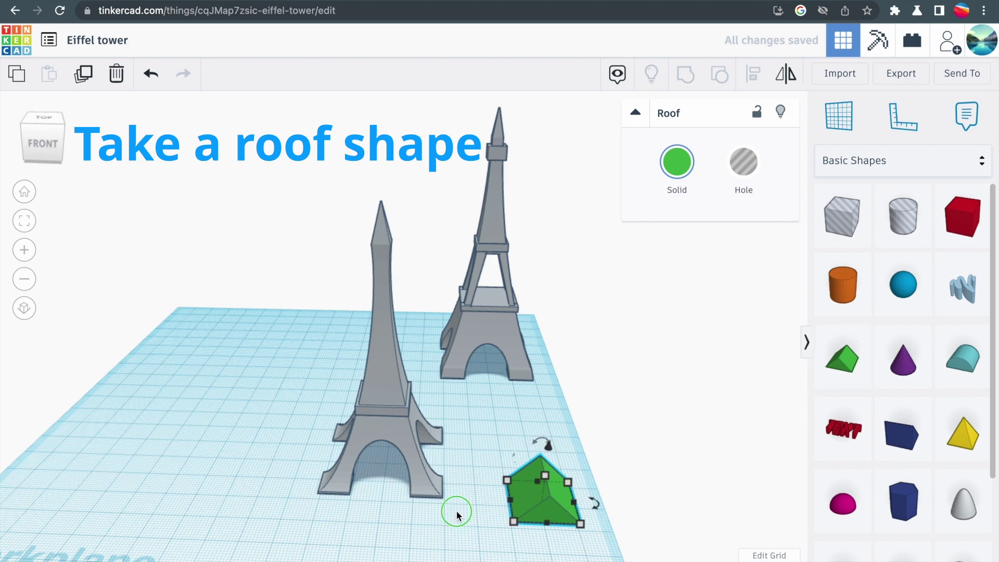
{"action": "right_click_drag", "start_coordinate": [456, 515], "coordinate": [433, 471]}
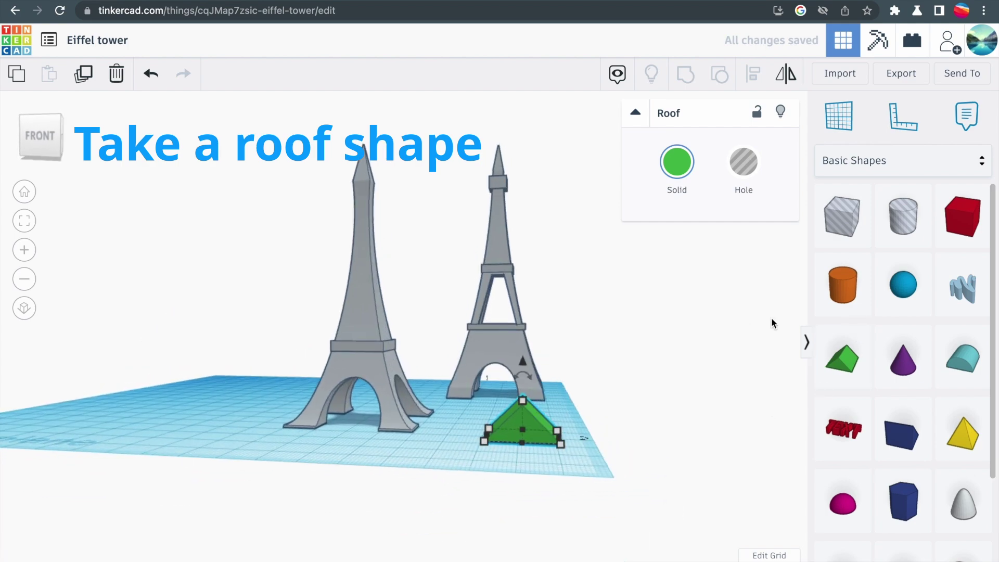
{"action": "left_click_drag", "start_coordinate": [838, 224], "coordinate": [618, 374]}
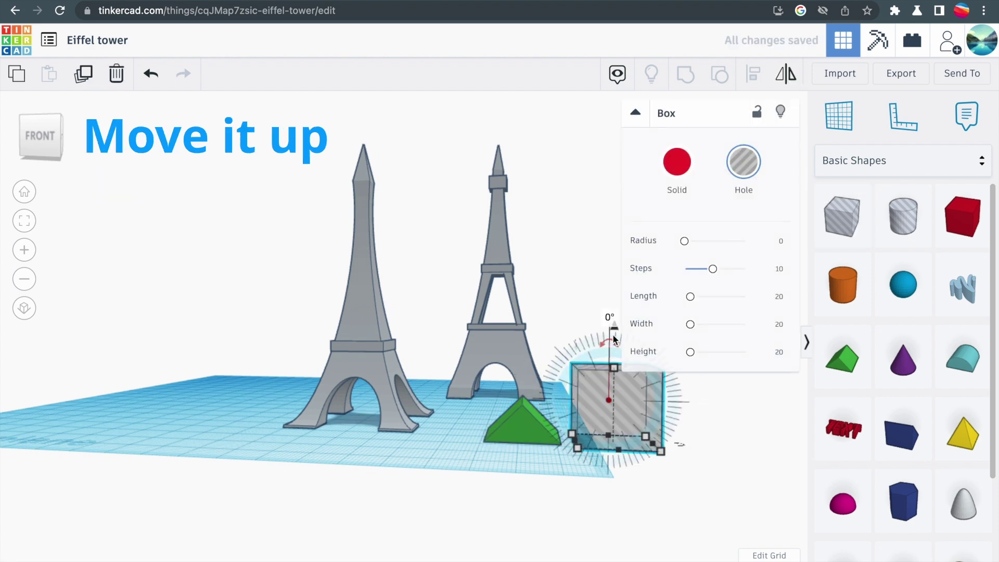
{"action": "left_click_drag", "start_coordinate": [613, 325], "coordinate": [609, 316]}
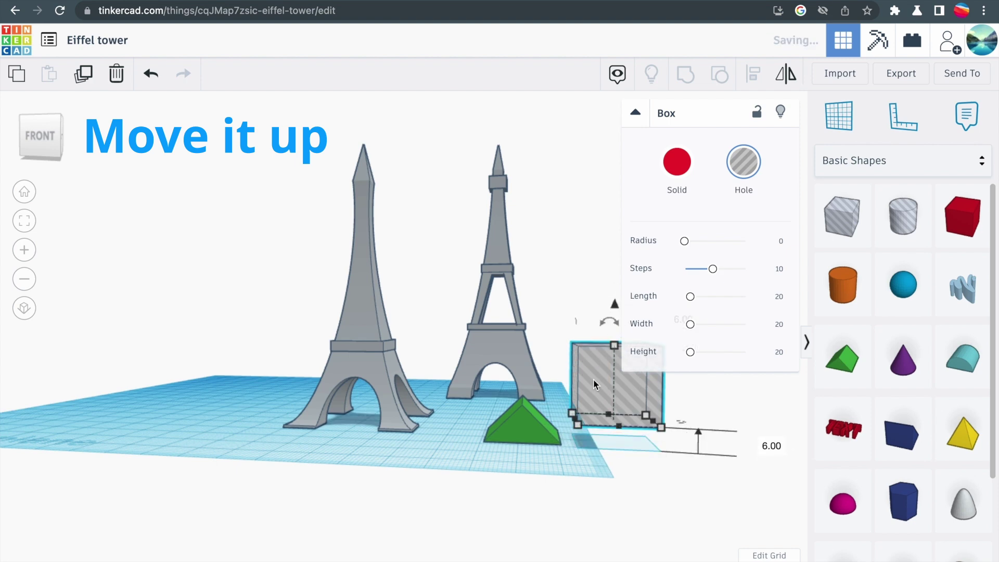
Move the box hole over the roof's upper section and widen it.
{"action": "left_click_drag", "start_coordinate": [596, 381], "coordinate": [569, 378]}
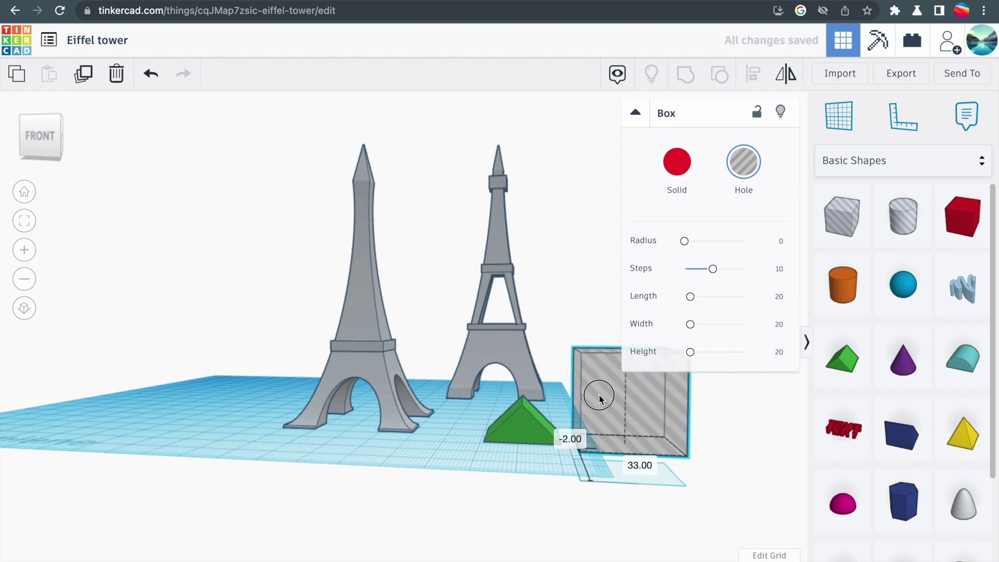
{"action": "left_click_drag", "start_coordinate": [600, 399], "coordinate": [511, 380]}
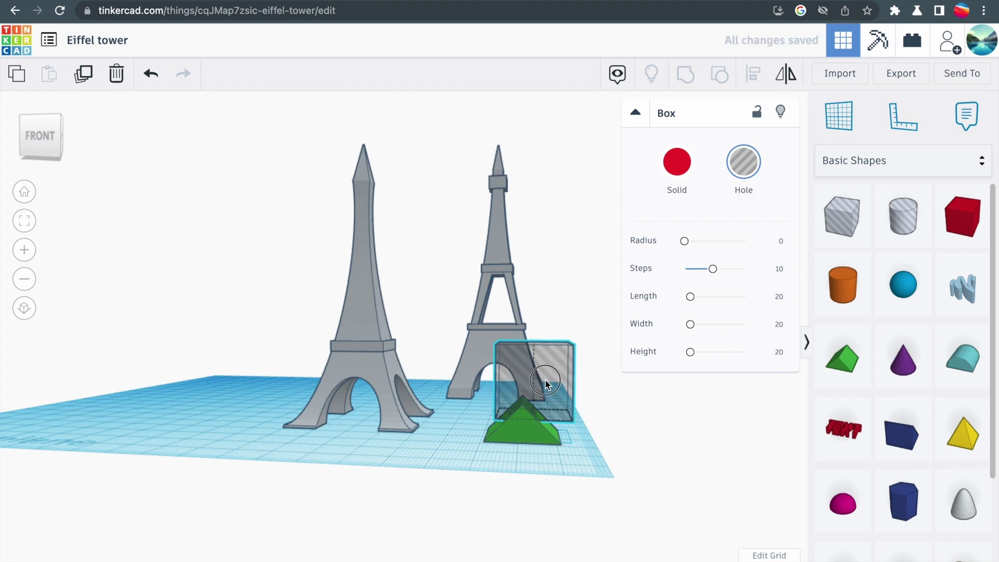
{"action": "left_click_drag", "start_coordinate": [534, 376], "coordinate": [551, 384]}
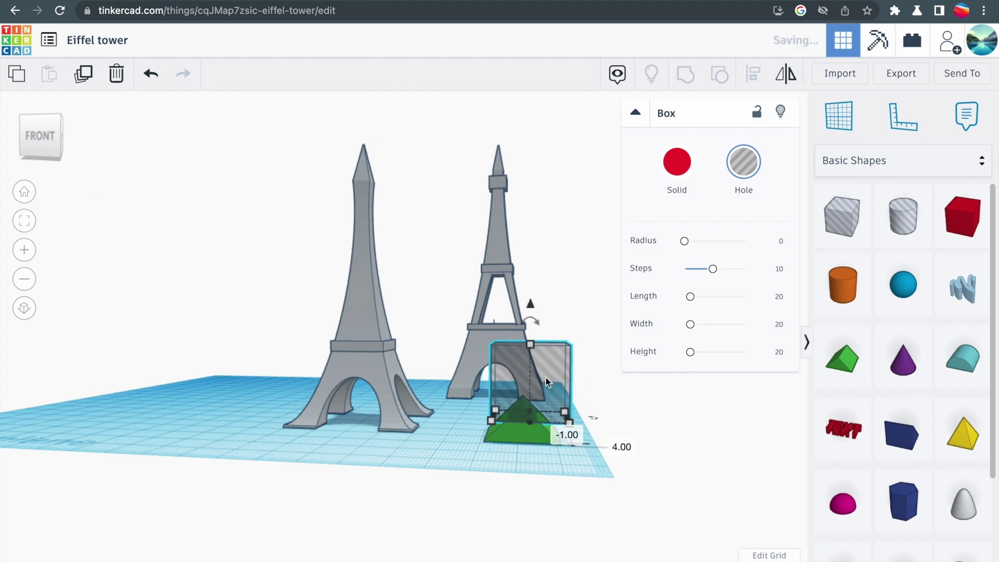
{"action": "mouse_move", "coordinate": [551, 384]}
{"action": "right_mouse_down"}
{"action": "mouse_move", "coordinate": [566, 463]}
{"action": "mouse_move", "coordinate": [508, 462]}
{"action": "right_mouse_up"}
{"action": "left_click", "coordinate": [462, 451]}
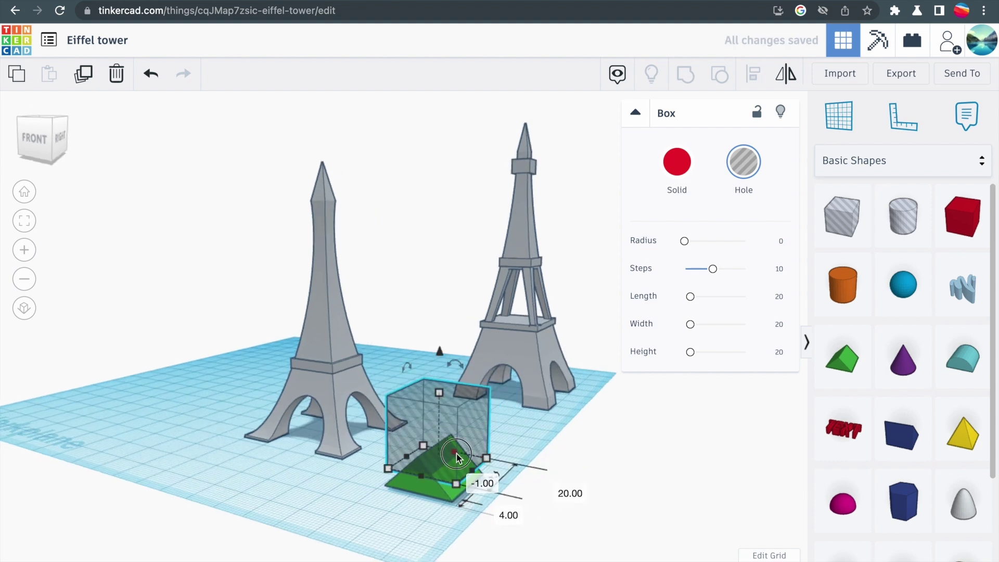
{"action": "left_click_drag", "start_coordinate": [457, 457], "coordinate": [477, 443]}
{"action": "right_click_drag", "start_coordinate": [479, 444], "coordinate": [440, 502]}
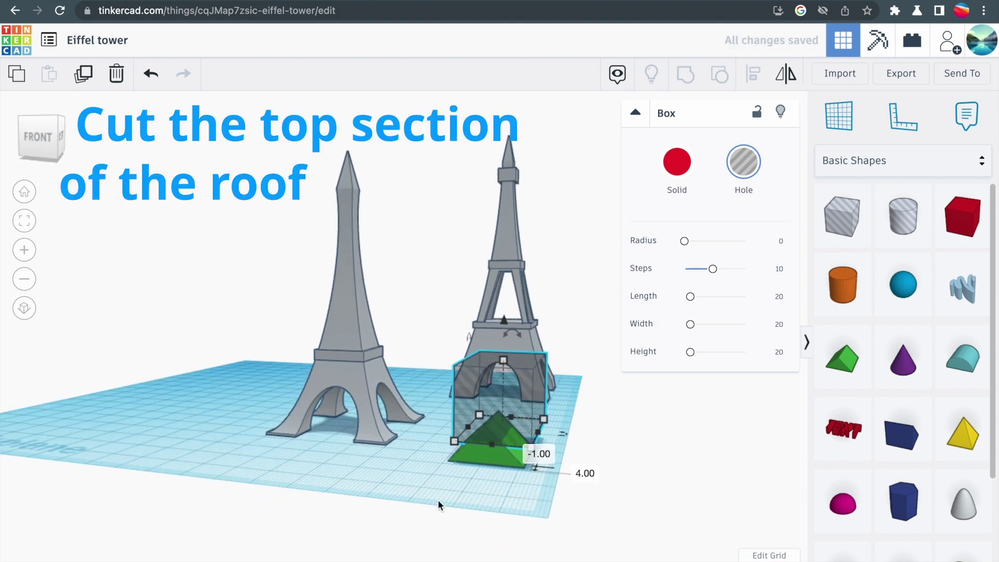
{"action": "left_click", "coordinate": [486, 430], "text": "shift"}
Group the hole with the roof to cut its top off, then stretch the trapezoid taller.
{"action": "key", "text": "ctrl+g"}
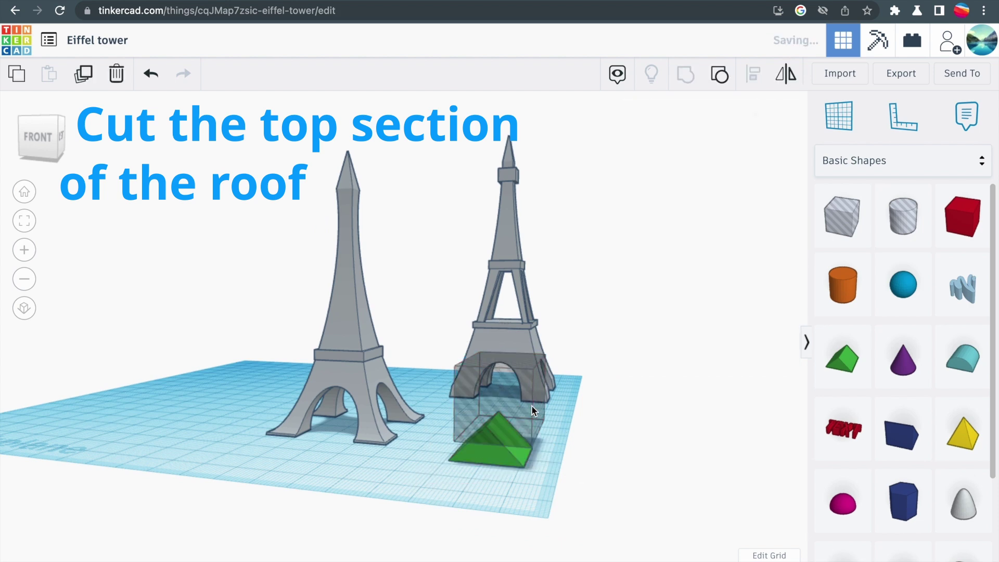
{"action": "mouse_move", "coordinate": [437, 488]}
{"action": "right_mouse_down"}
{"action": "mouse_move", "coordinate": [477, 488]}
{"action": "mouse_move", "coordinate": [522, 437]}
{"action": "right_mouse_up"}
{"action": "left_click", "coordinate": [546, 417]}
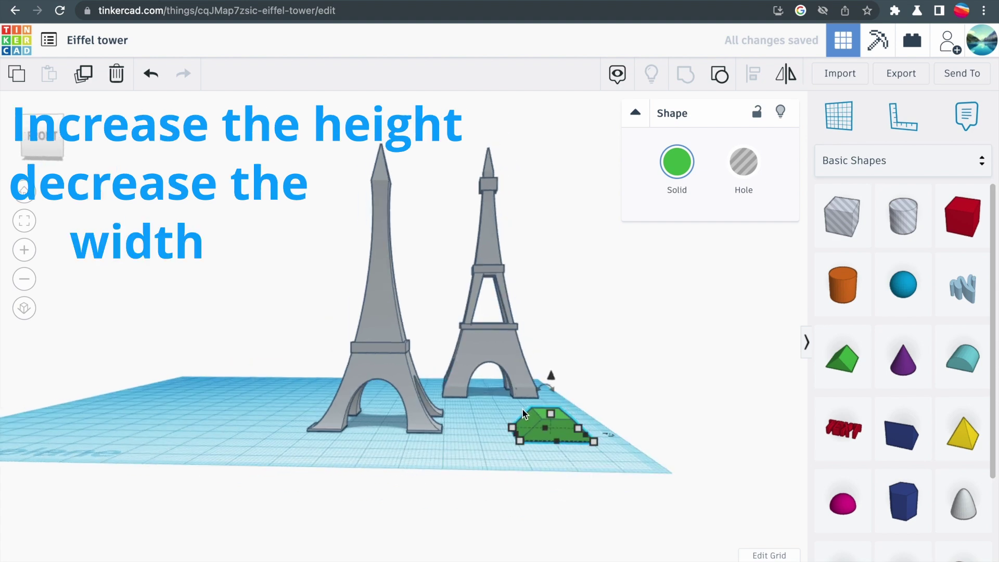
{"action": "left_click_drag", "start_coordinate": [549, 415], "coordinate": [549, 365]}
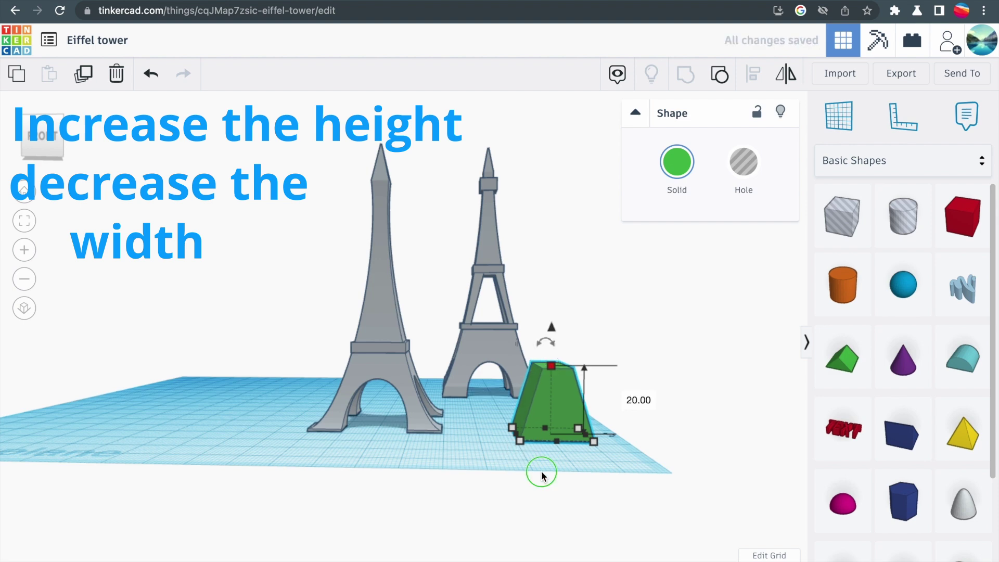
{"action": "right_click_drag", "start_coordinate": [540, 471], "coordinate": [552, 484]}
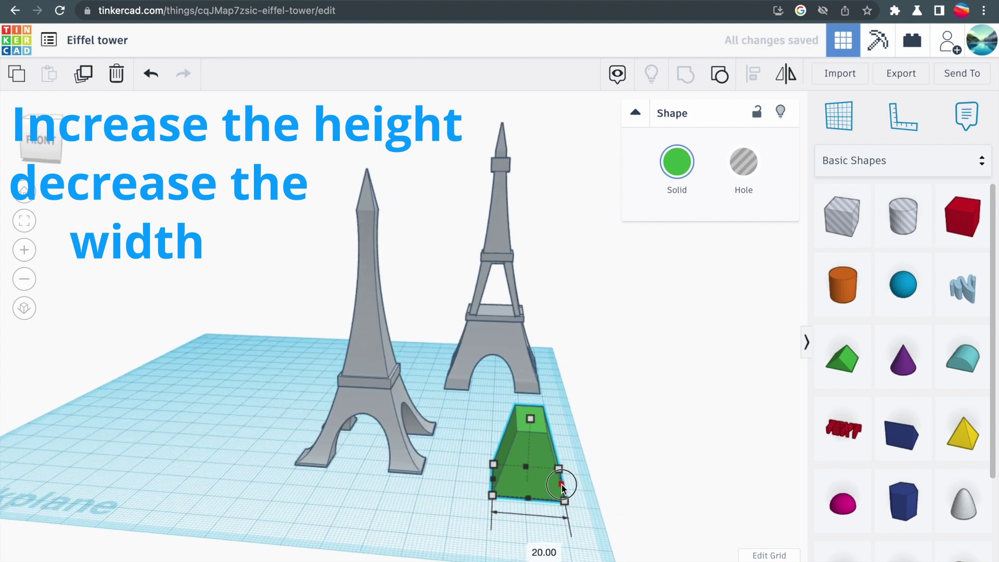
{"action": "left_click", "coordinate": [535, 546]}
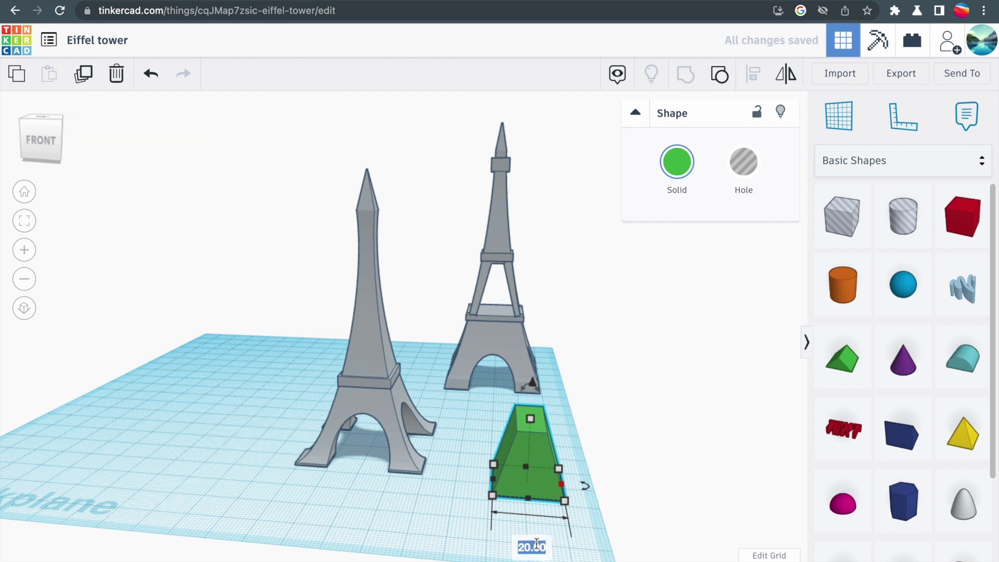
{"action": "type", "text": "15"}
Set the green trapezoid's width to 15 and convert it into a hole.
{"action": "key", "text": "Return"}
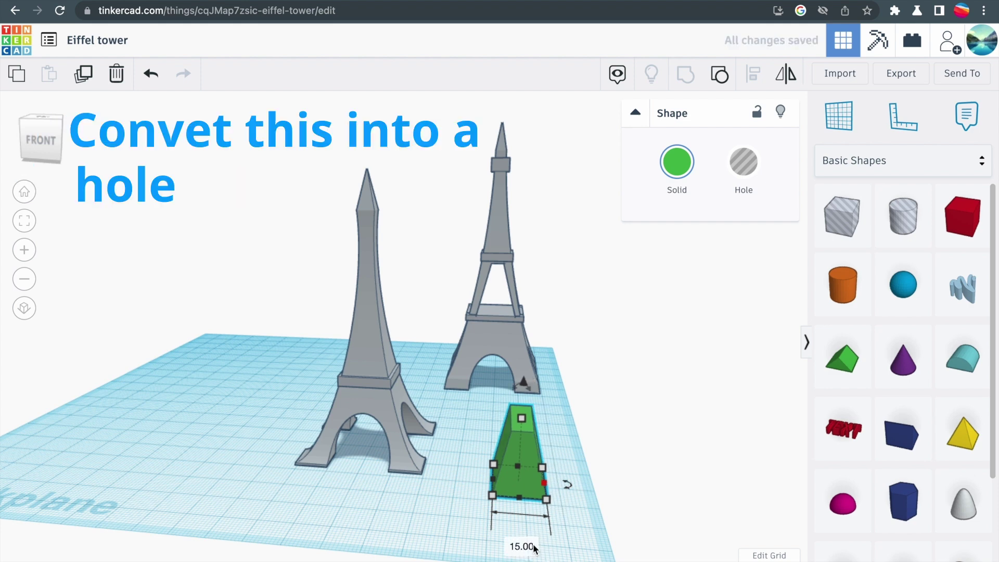
{"action": "left_click", "coordinate": [510, 505]}
{"action": "left_click", "coordinate": [523, 455]}
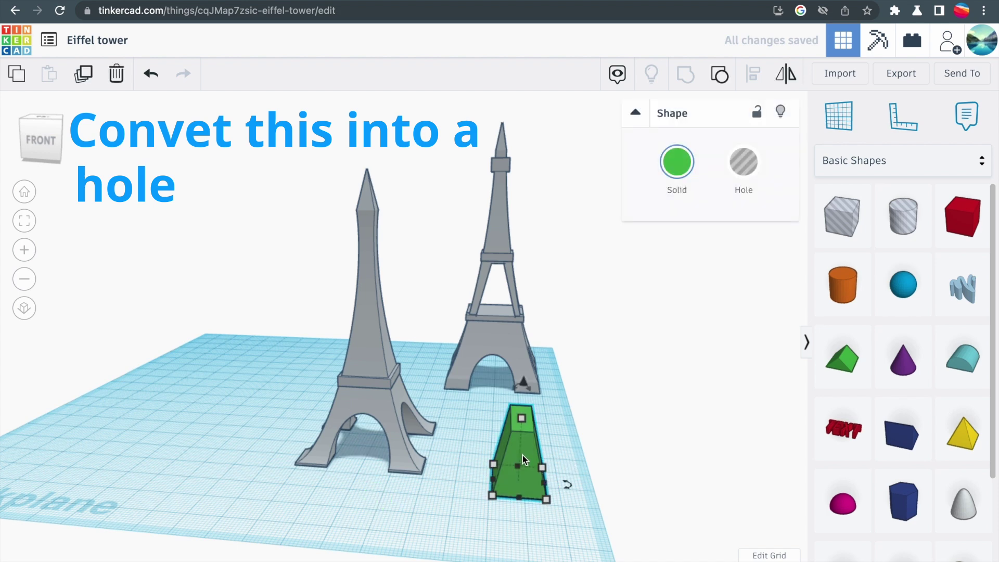
{"action": "left_click", "coordinate": [733, 174]}
Lift the trapezoid hole off the workplane and move it inside the front tower.
{"action": "left_click_drag", "start_coordinate": [512, 472], "coordinate": [430, 492]}
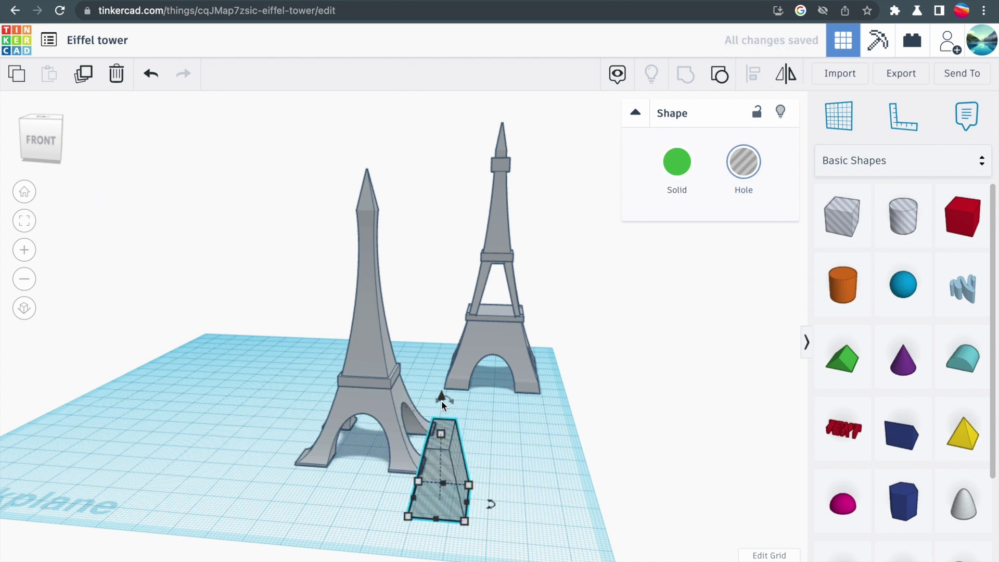
{"action": "mouse_move", "coordinate": [442, 401]}
{"action": "left_mouse_down"}
{"action": "mouse_move", "coordinate": [447, 160]}
{"action": "mouse_move", "coordinate": [446, 307]}
{"action": "left_mouse_up"}
{"action": "mouse_move", "coordinate": [446, 308]}
{"action": "right_mouse_down"}
{"action": "mouse_move", "coordinate": [373, 422]}
{"action": "mouse_move", "coordinate": [466, 377]}
{"action": "right_mouse_up"}
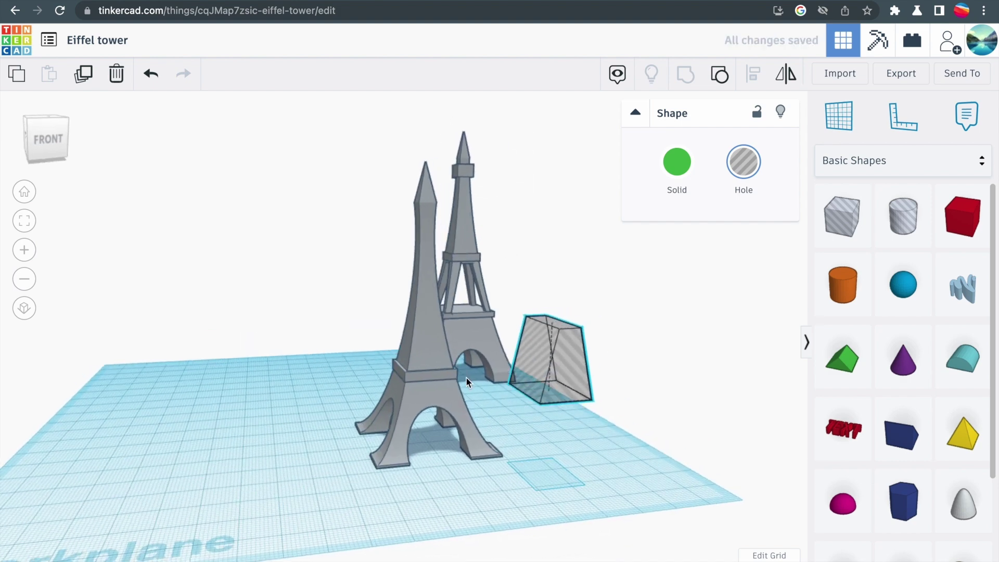
{"action": "mouse_move", "coordinate": [554, 378]}
{"action": "left_mouse_down"}
{"action": "mouse_move", "coordinate": [424, 353]}
{"action": "mouse_move", "coordinate": [427, 341]}
{"action": "mouse_move", "coordinate": [422, 354]}
{"action": "left_mouse_up"}
{"action": "right_click_drag", "start_coordinate": [422, 354], "coordinate": [385, 468]}
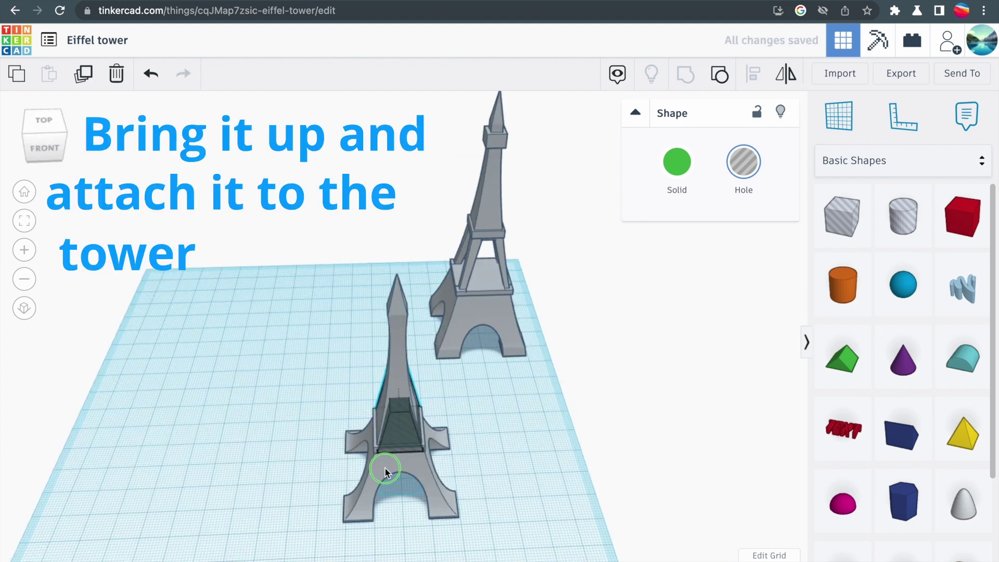
{"action": "left_click_drag", "start_coordinate": [385, 469], "coordinate": [409, 429]}
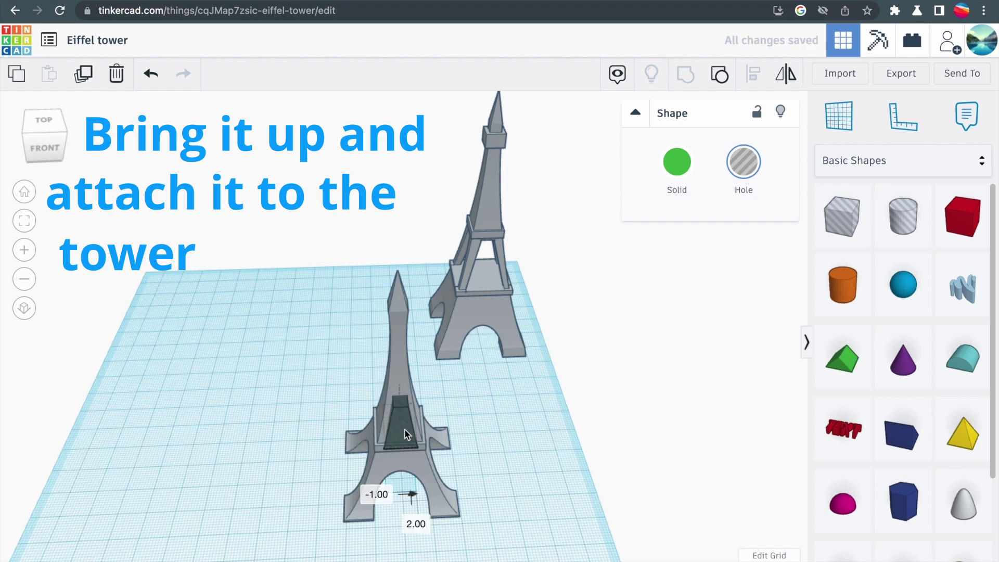
{"action": "left_click_drag", "start_coordinate": [409, 430], "coordinate": [405, 430]}
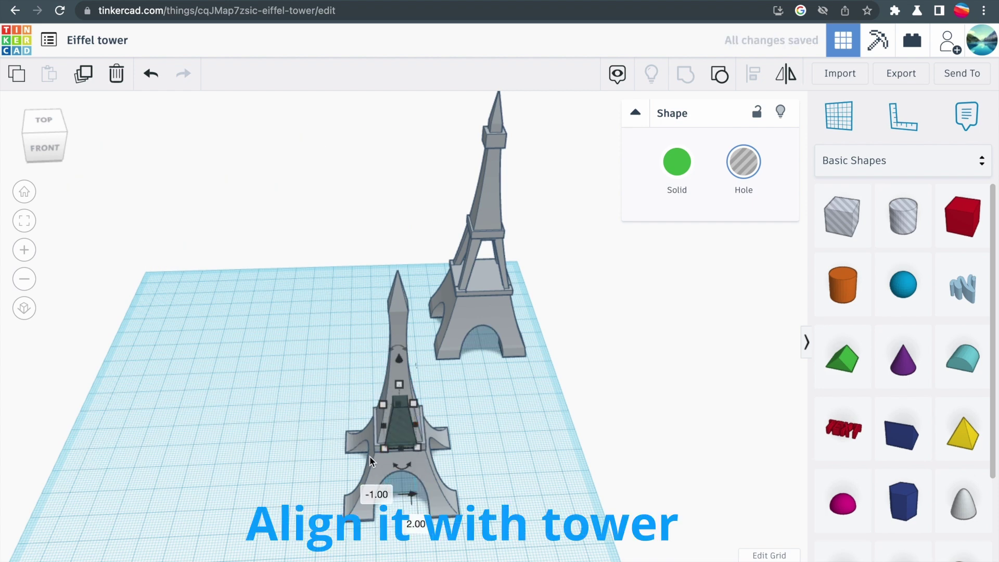
Centre the hole within the front tower, then reselect the hole.
{"action": "key", "text": "ctrl+a"}
{"action": "key", "text": "Escape"}
{"action": "left_click", "coordinate": [426, 490]}
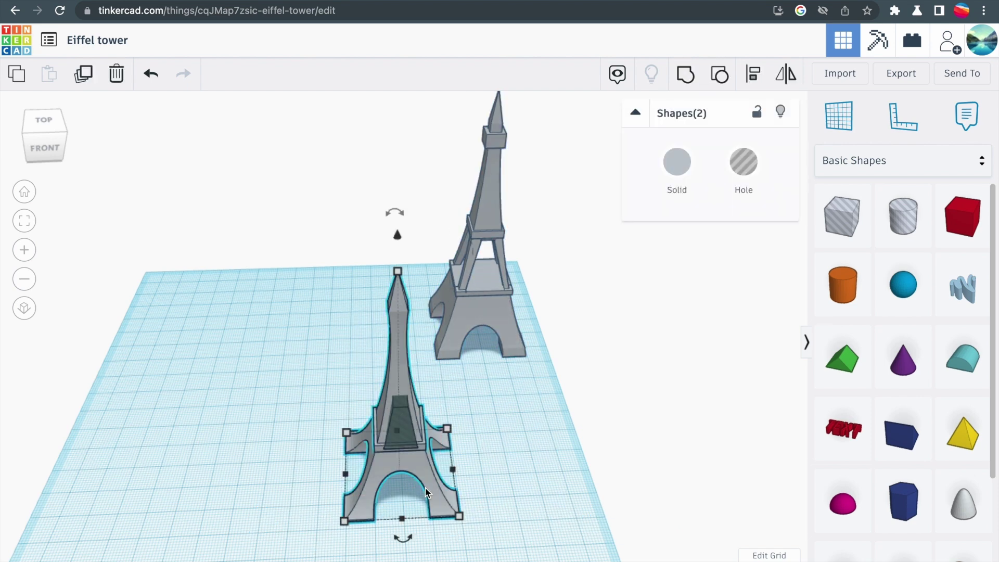
{"action": "left_click", "coordinate": [523, 501]}
{"action": "left_click", "coordinate": [403, 449]}
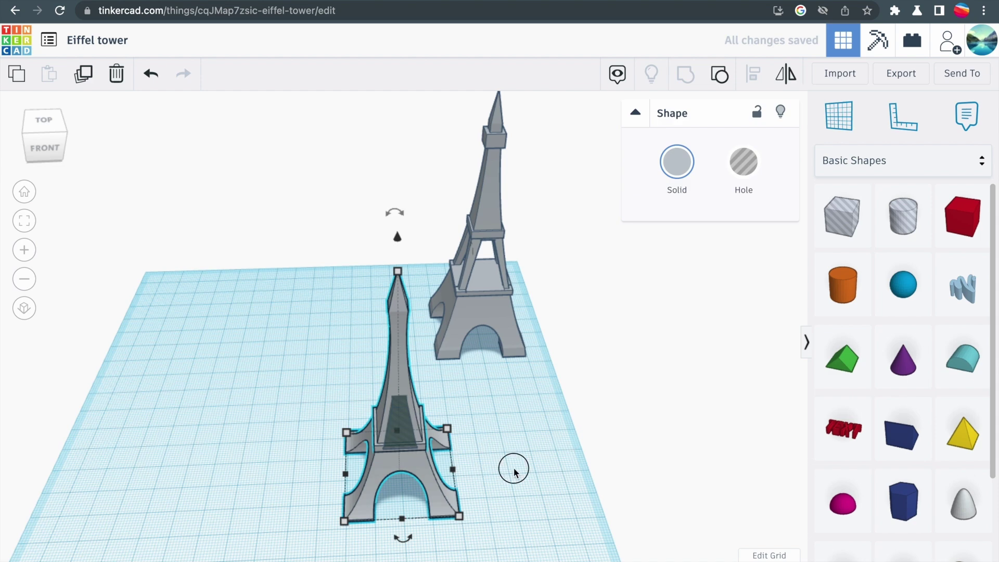
{"action": "left_click", "coordinate": [461, 461]}
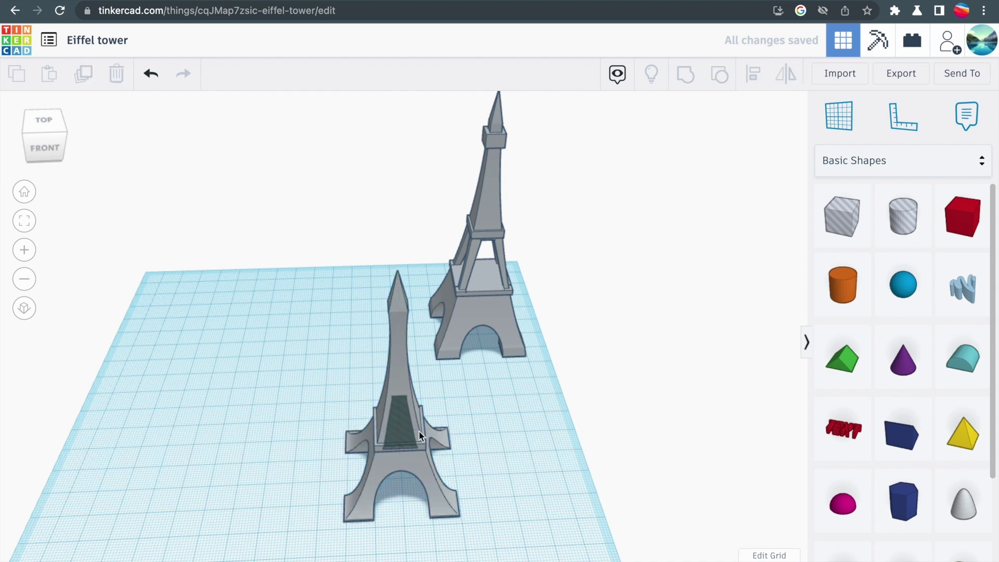
{"action": "left_click", "coordinate": [393, 428]}
Enlarge the hole over the tower base and set a duplicate copy aside.
{"action": "right_click_drag", "start_coordinate": [491, 450], "coordinate": [368, 406]}
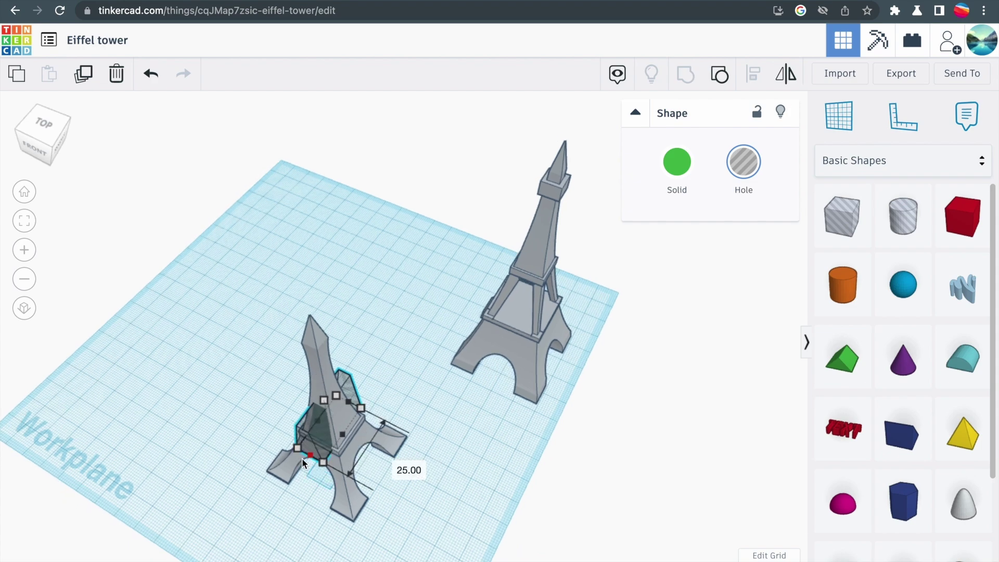
{"action": "mouse_move", "coordinate": [302, 458]}
{"action": "right_mouse_down"}
{"action": "mouse_move", "coordinate": [397, 490]}
{"action": "mouse_move", "coordinate": [335, 410]}
{"action": "right_mouse_up"}
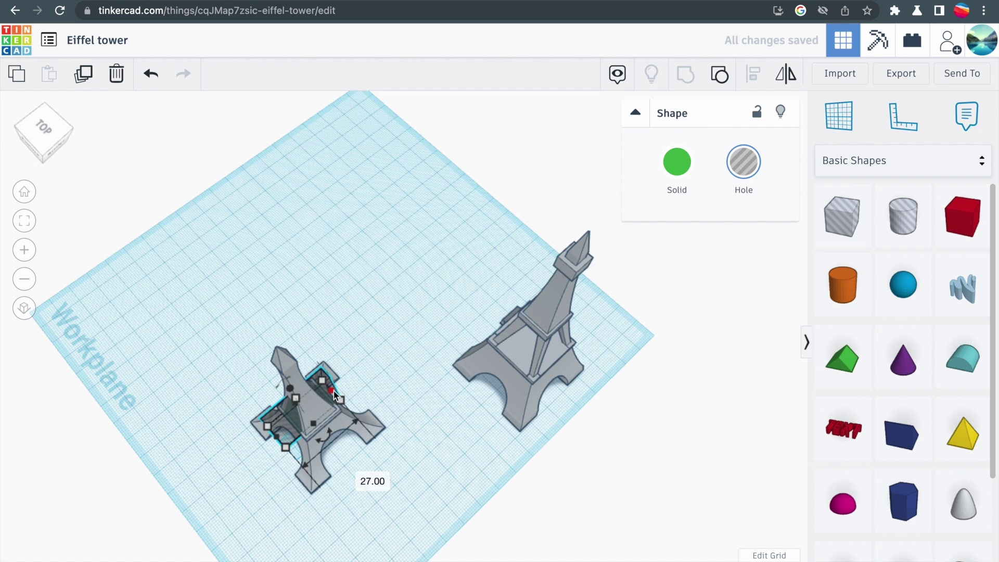
{"action": "left_click_drag", "start_coordinate": [333, 391], "coordinate": [406, 425]}
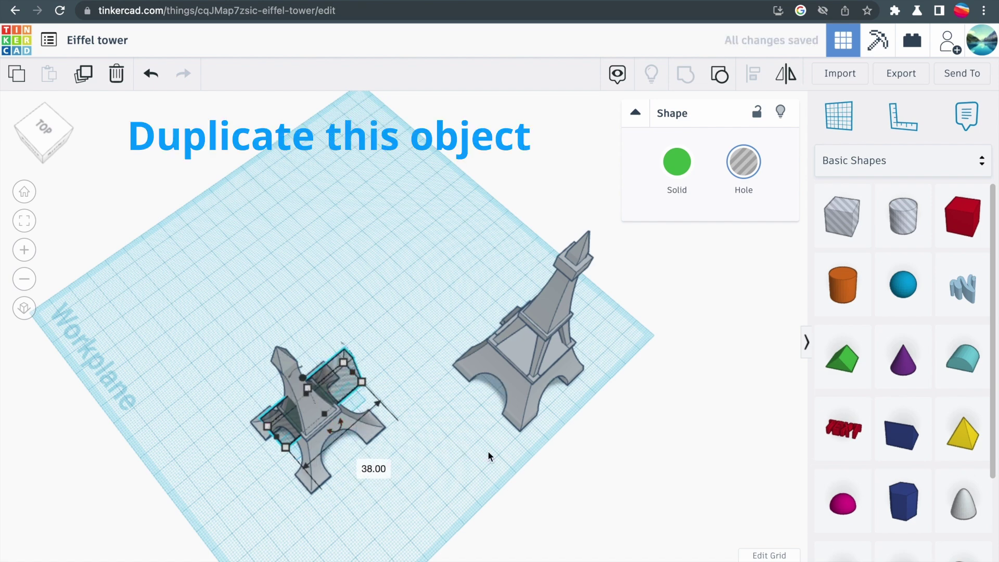
{"action": "key", "text": "ctrl+d"}
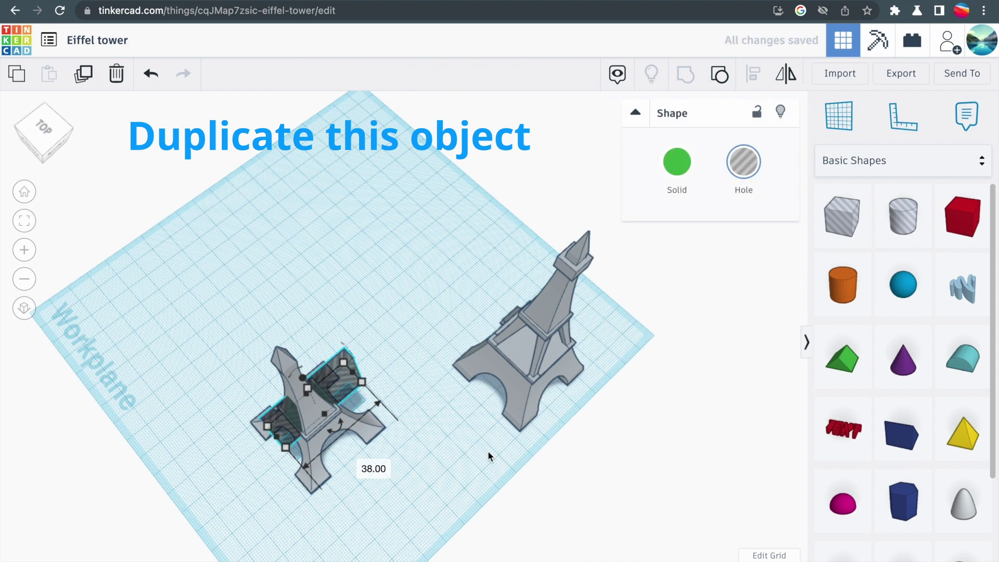
{"action": "left_click_drag", "start_coordinate": [339, 384], "coordinate": [323, 249]}
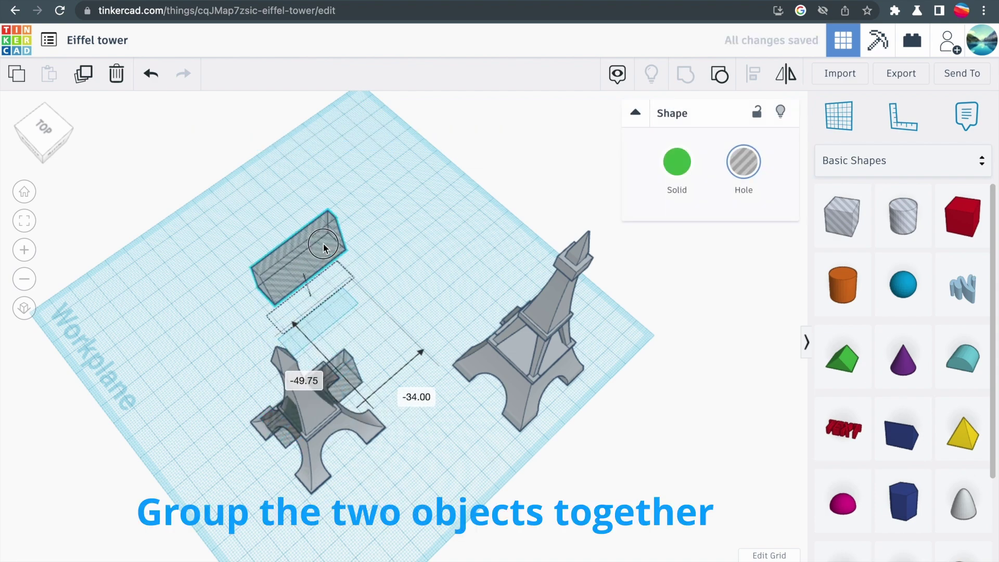
Group the front tower with the original hole to cut the window.
{"action": "right_click_drag", "start_coordinate": [324, 249], "coordinate": [399, 469]}
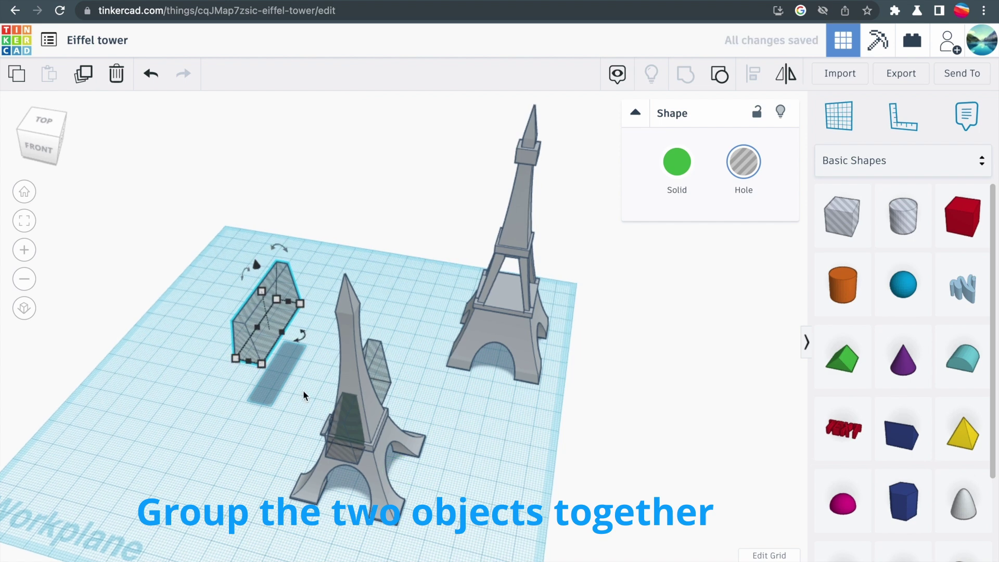
{"action": "left_click_drag", "start_coordinate": [300, 392], "coordinate": [461, 511]}
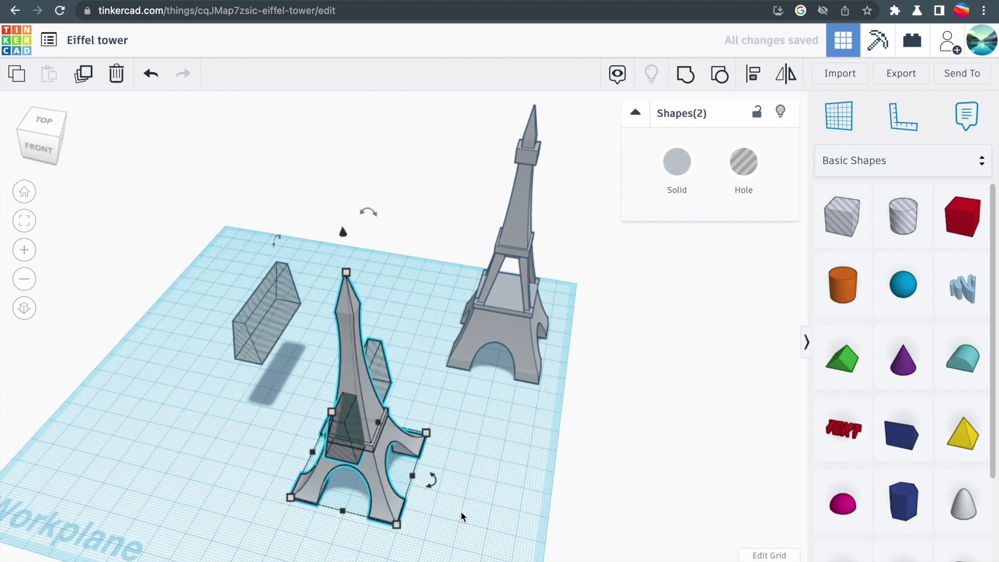
{"action": "left_click", "coordinate": [460, 516]}
{"action": "left_click", "coordinate": [387, 511]}
Rotate the spare thin hole box 90 degrees.
{"action": "mouse_move", "coordinate": [382, 514]}
{"action": "right_mouse_down"}
{"action": "mouse_move", "coordinate": [410, 500]}
{"action": "mouse_move", "coordinate": [322, 482]}
{"action": "mouse_move", "coordinate": [295, 494]}
{"action": "right_mouse_up"}
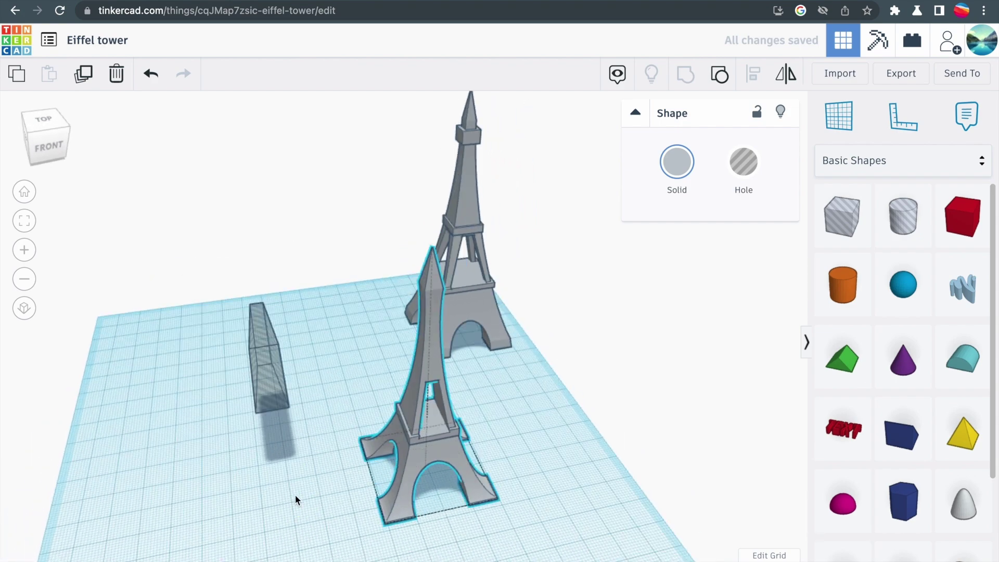
{"action": "left_click", "coordinate": [273, 380]}
{"action": "left_click", "coordinate": [269, 433]}
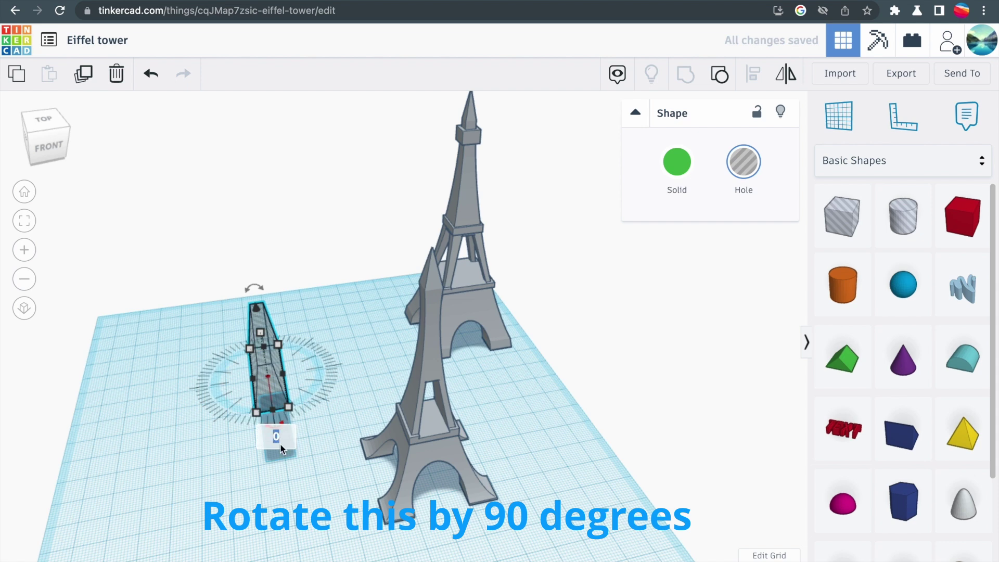
{"action": "type", "text": "90"}
{"action": "key", "text": "Return"}
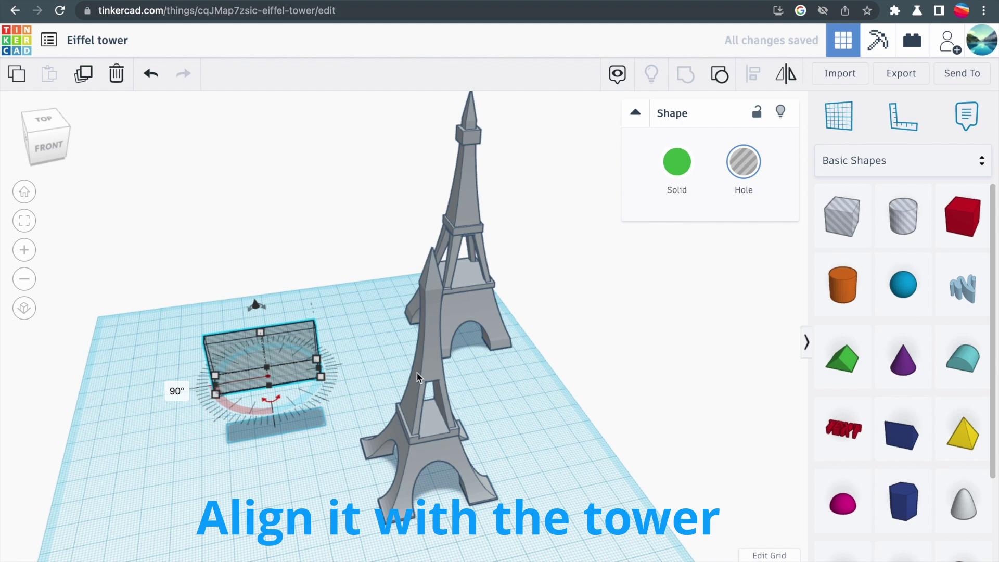
Centre the rotated hole on the front tower and group them together.
{"action": "left_click", "coordinate": [432, 356], "text": "shift"}
{"action": "key", "text": "l"}
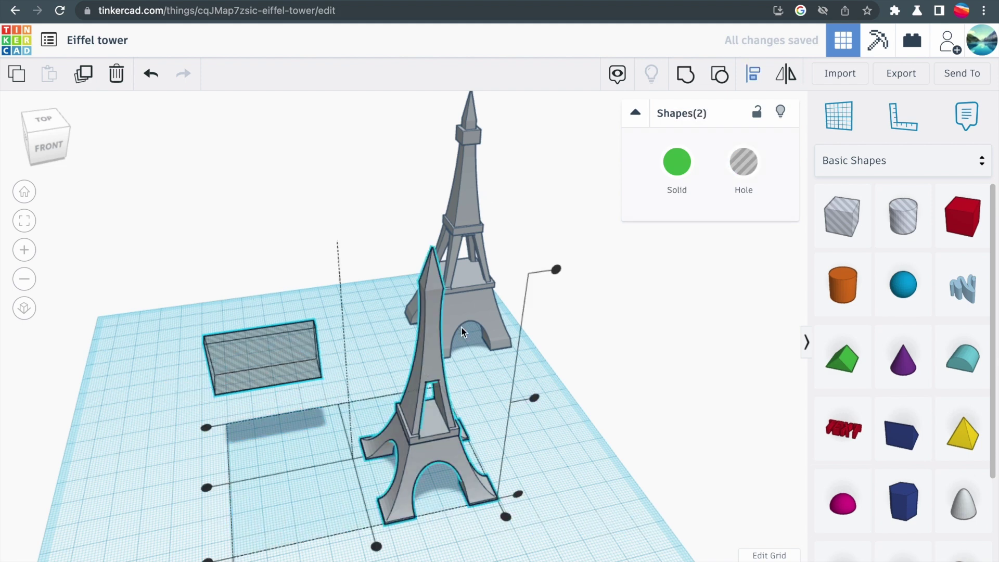
{"action": "left_click", "coordinate": [200, 488]}
{"action": "left_click", "coordinate": [369, 518]}
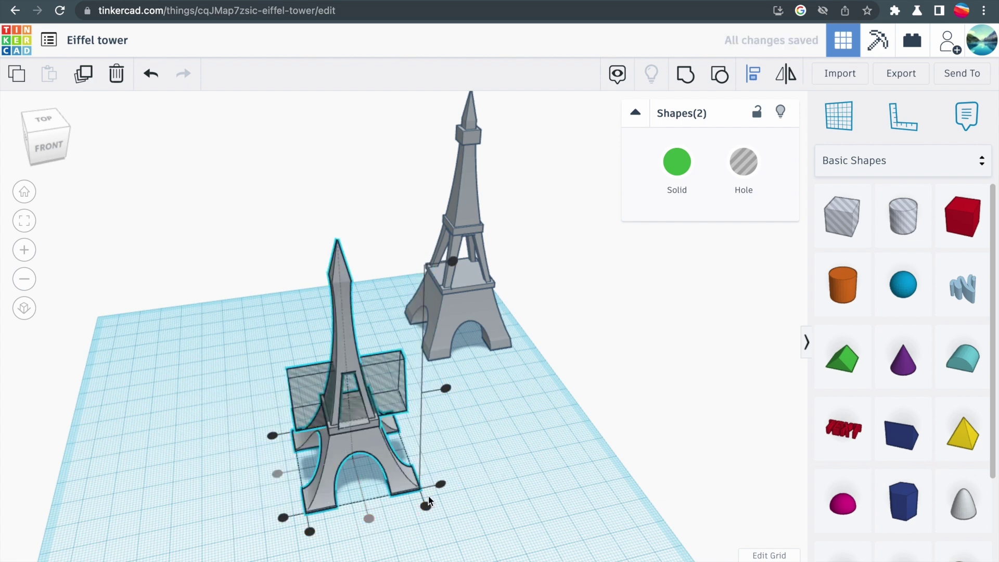
{"action": "key", "text": "Escape"}
{"action": "left_click_drag", "start_coordinate": [238, 323], "coordinate": [387, 466]}
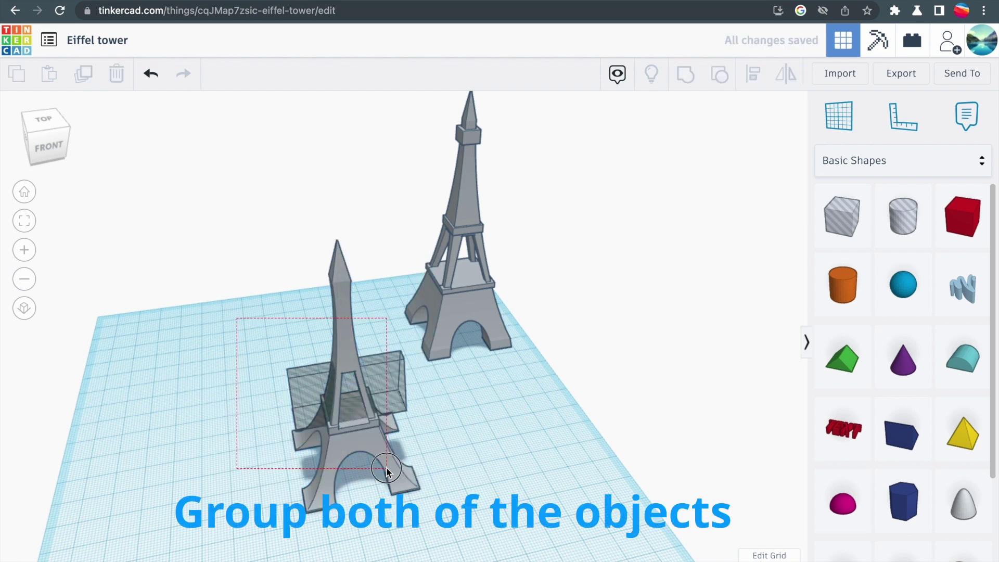
{"action": "key", "text": "ctrl+g"}
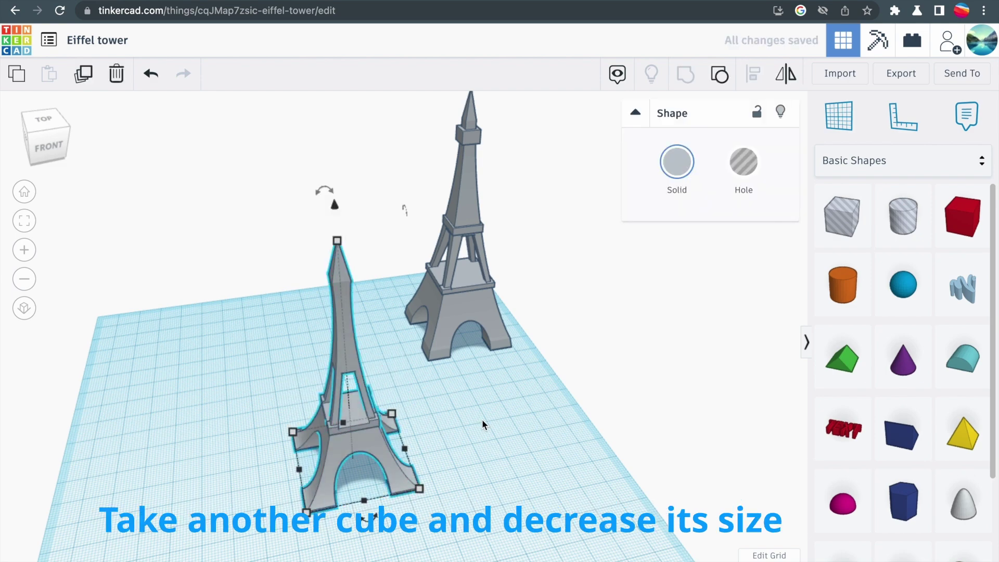
Place a new red box beside the small tower, sized 10 wide and 3 high.
{"action": "right_click_drag", "start_coordinate": [525, 380], "coordinate": [491, 374]}
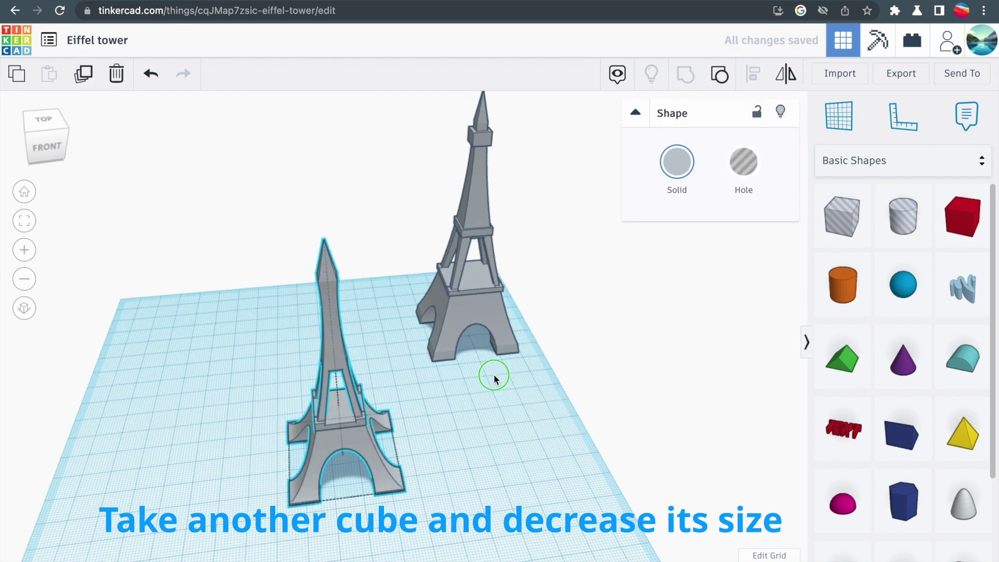
{"action": "left_click", "coordinate": [944, 241]}
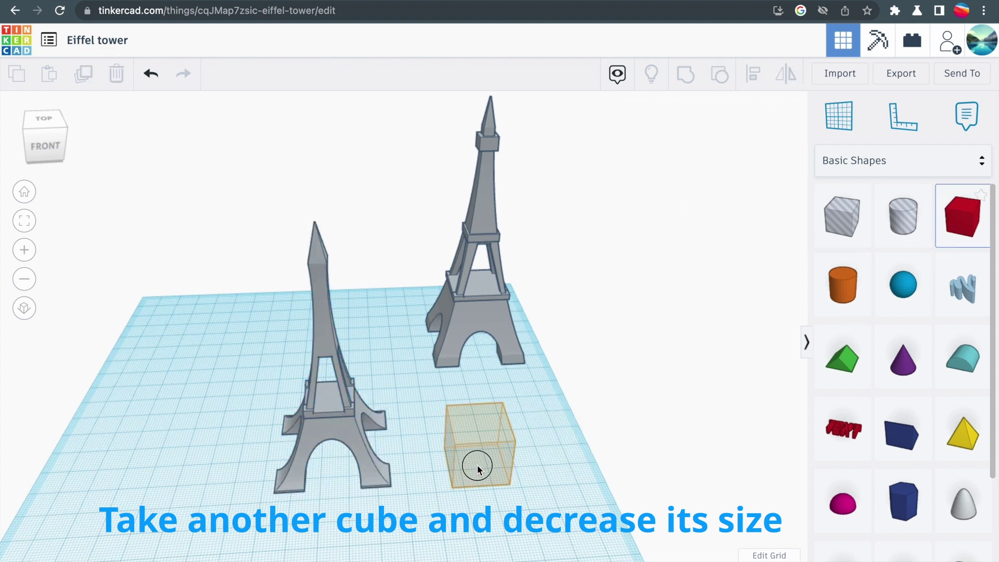
{"action": "left_click", "coordinate": [476, 464]}
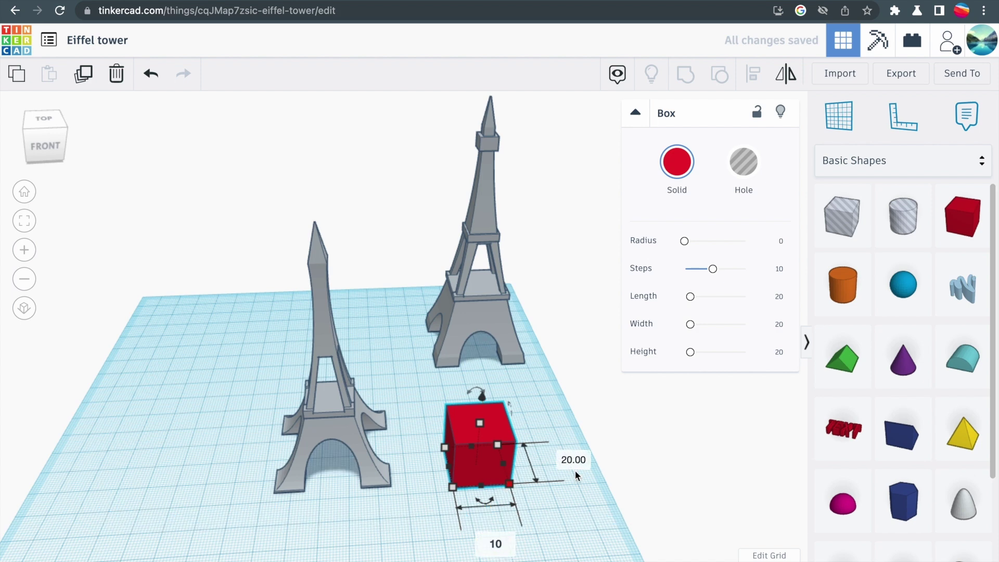
{"action": "key", "text": "Tab"}
{"action": "key", "text": "Return"}
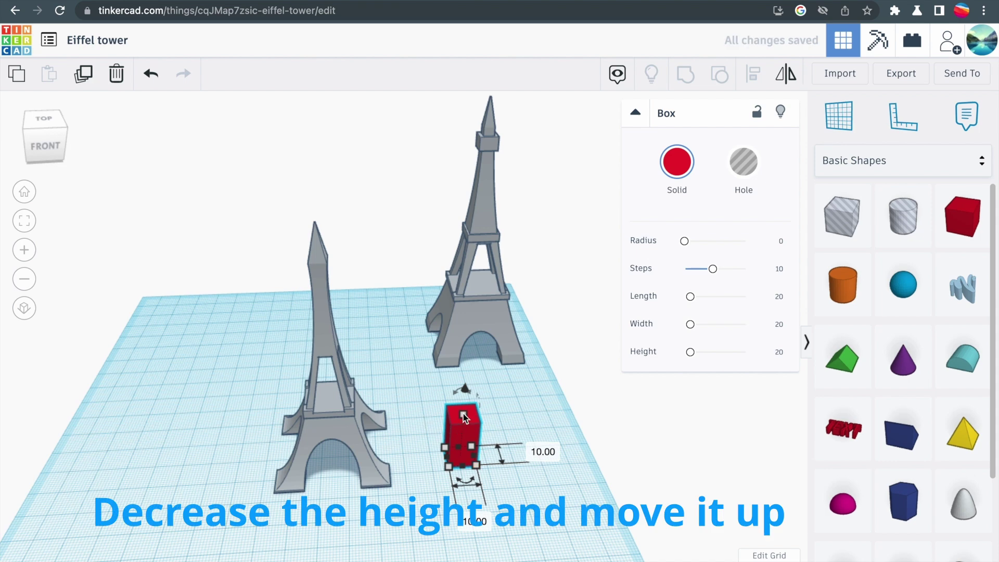
{"action": "mouse_move", "coordinate": [463, 415]}
{"action": "left_click", "coordinate": [524, 435]}
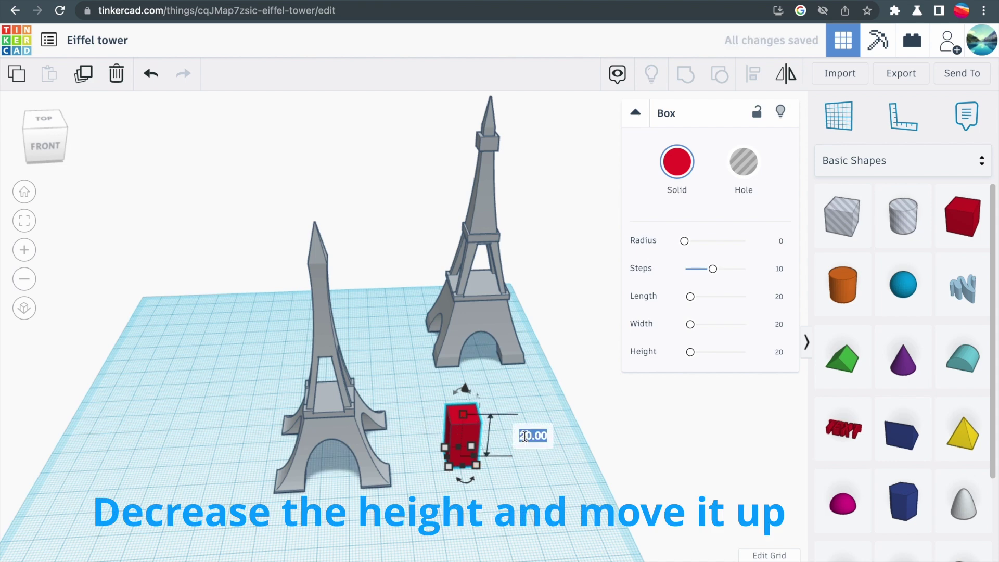
{"action": "key", "text": "Return"}
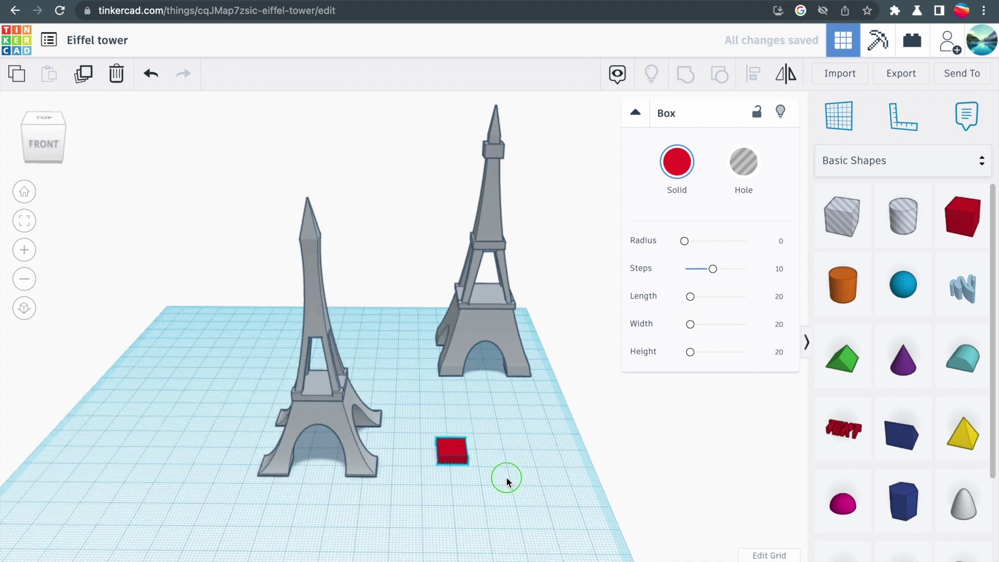
{"action": "right_click_drag", "start_coordinate": [462, 464], "coordinate": [451, 413]}
Lift the red slab to spire height and group it with the small tower.
{"action": "left_click_drag", "start_coordinate": [452, 413], "coordinate": [448, 262]}
{"action": "mouse_move", "coordinate": [464, 401]}
{"action": "right_mouse_down"}
{"action": "mouse_move", "coordinate": [469, 453]}
{"action": "mouse_move", "coordinate": [444, 384]}
{"action": "right_mouse_up"}
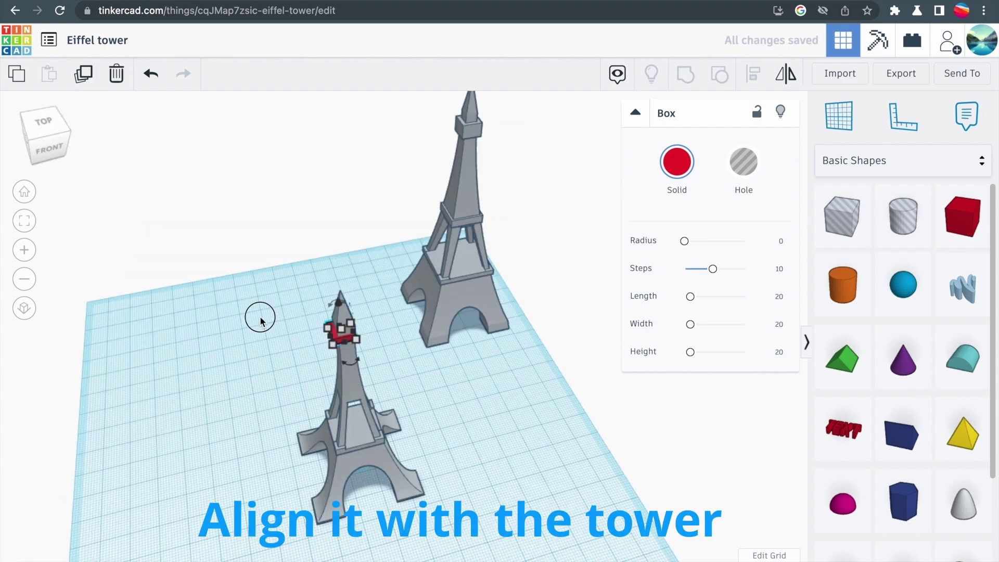
{"action": "left_click_drag", "start_coordinate": [261, 320], "coordinate": [388, 431]}
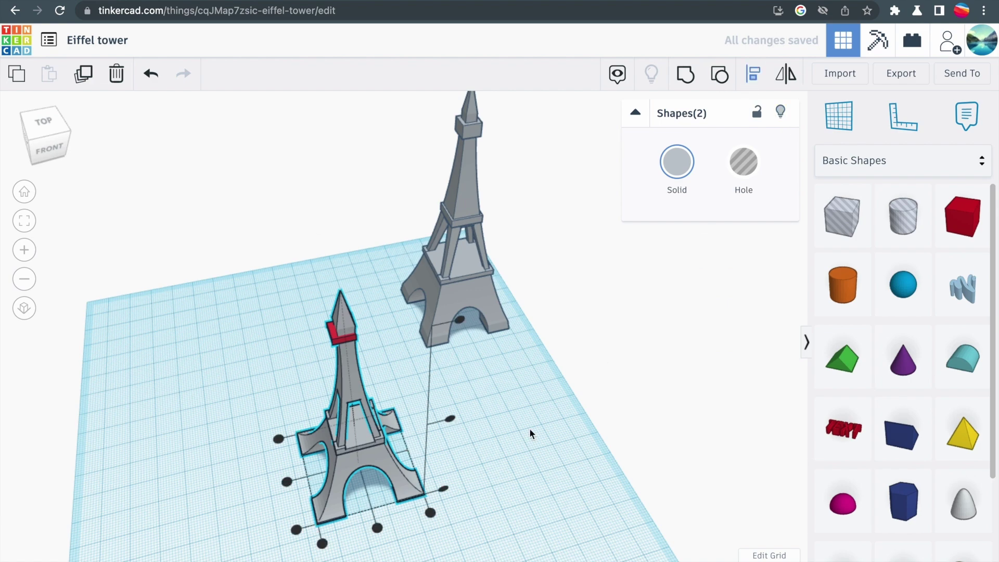
{"action": "left_click", "coordinate": [474, 475]}
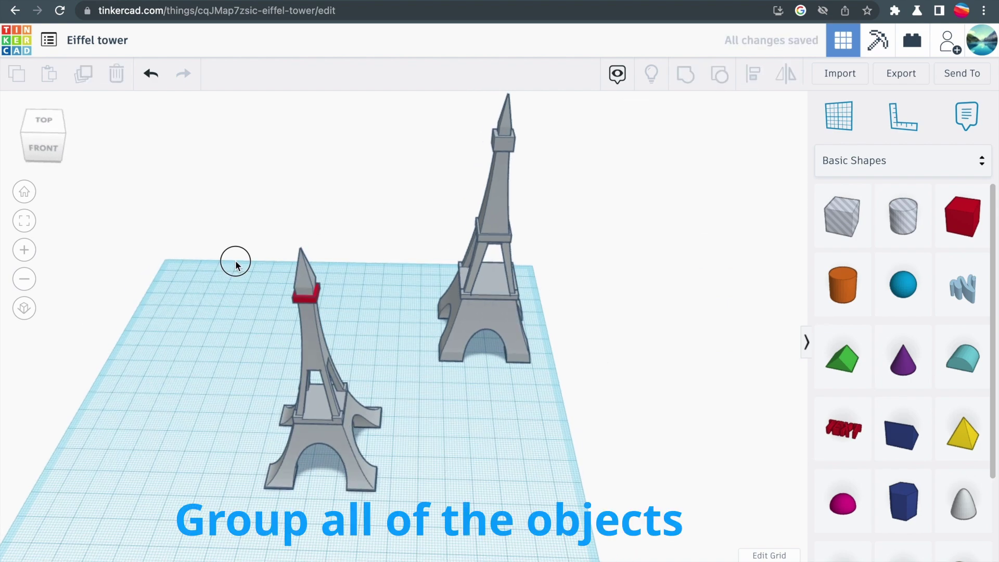
{"action": "left_click_drag", "start_coordinate": [236, 265], "coordinate": [391, 482]}
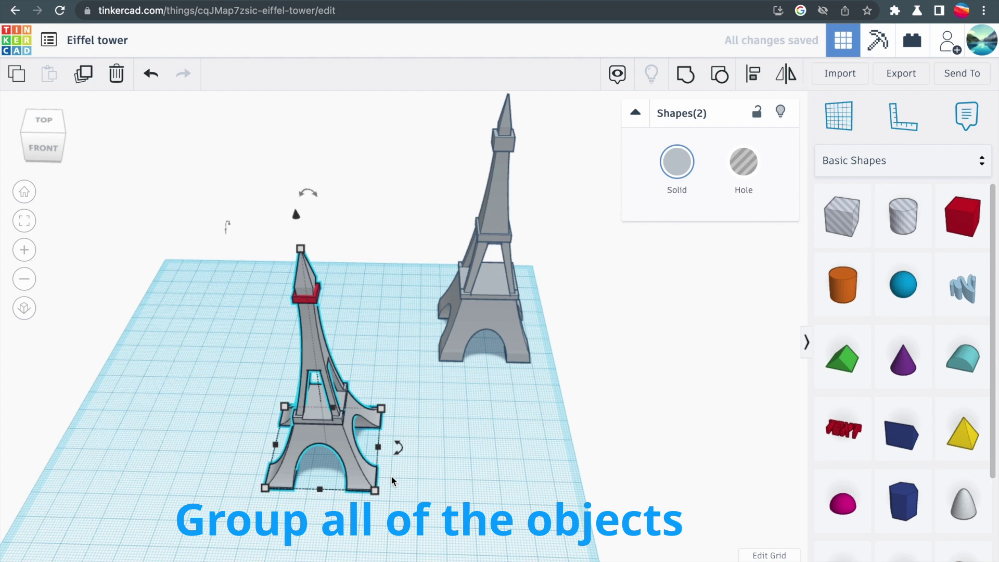
{"action": "key", "text": "ctrl+g"}
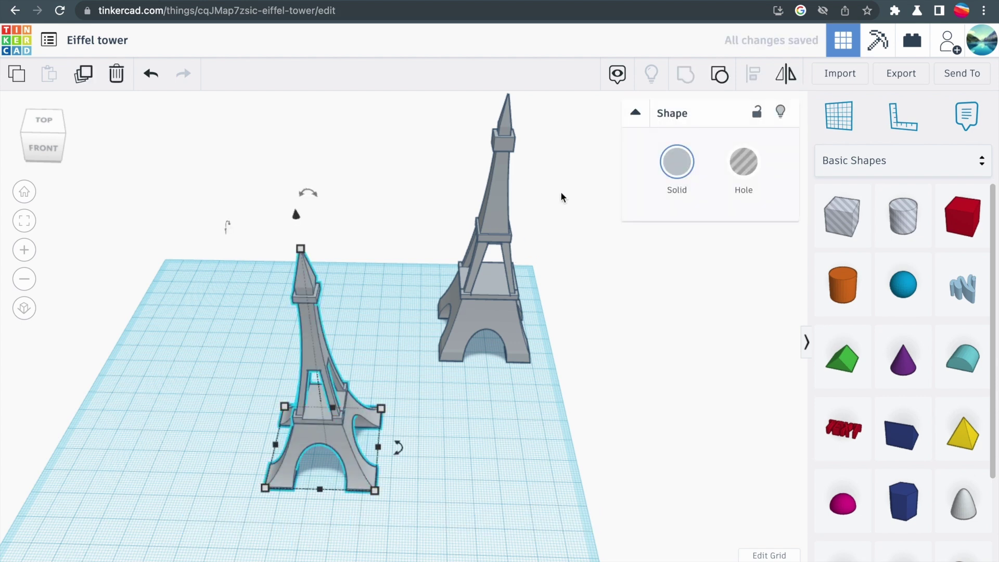
{"action": "scroll", "coordinate": [453, 350], "scroll_direction": "down", "scroll_amount": 5}
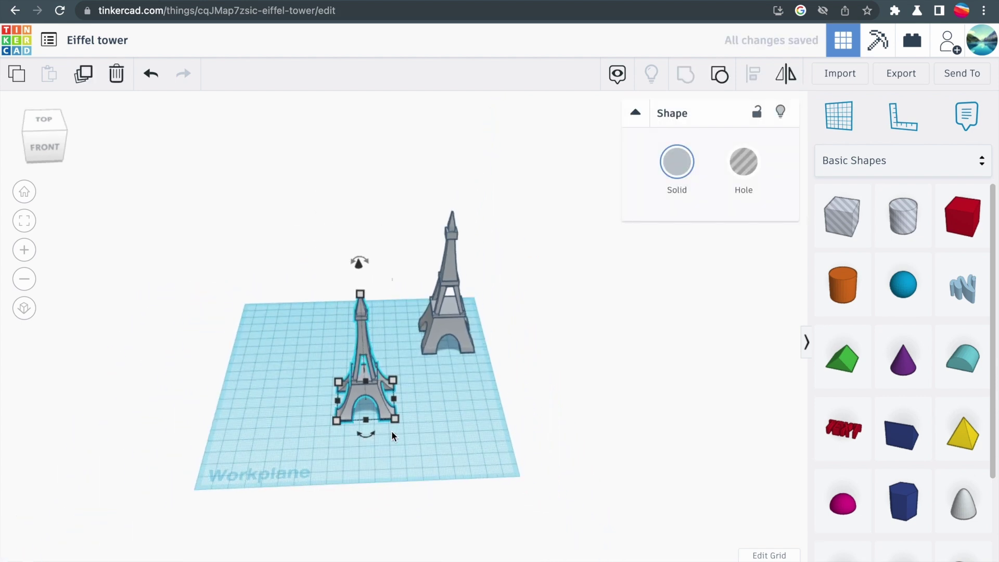
{"action": "scroll", "coordinate": [391, 430], "scroll_direction": "up", "scroll_amount": 3}
Drag the grouped front tower leftward to a new spot on the workplane.
{"action": "left_click_drag", "start_coordinate": [391, 429], "coordinate": [326, 412]}
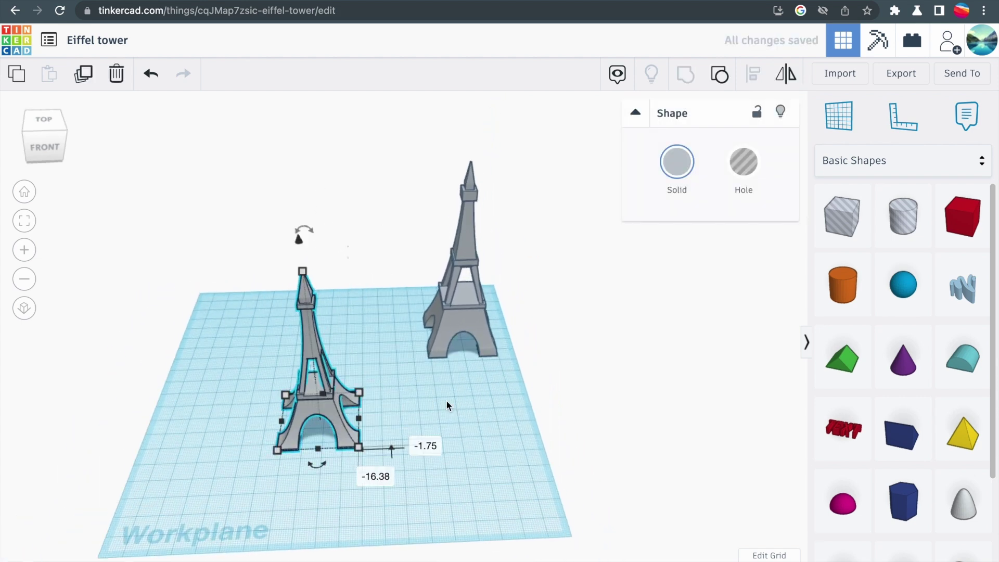